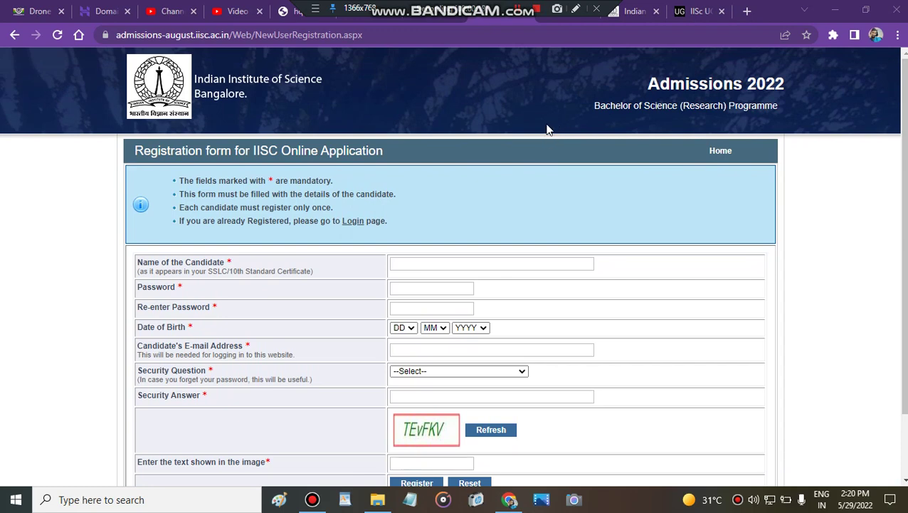
Review the instructions, mandatory fields and web address of the IISc registration form.
scroll(545, 142, down, 2)
scroll(574, 184, up, 2)
scroll(574, 183, down, 2)
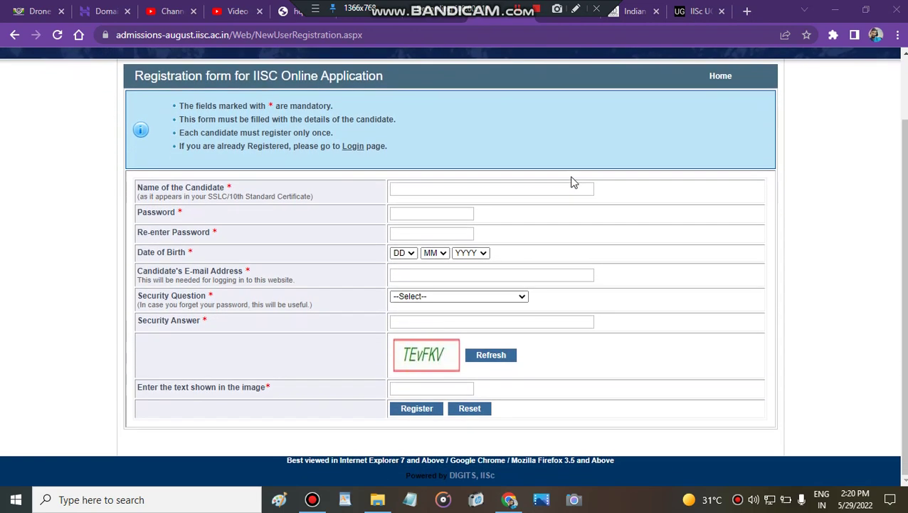
scroll(570, 208, up, 2)
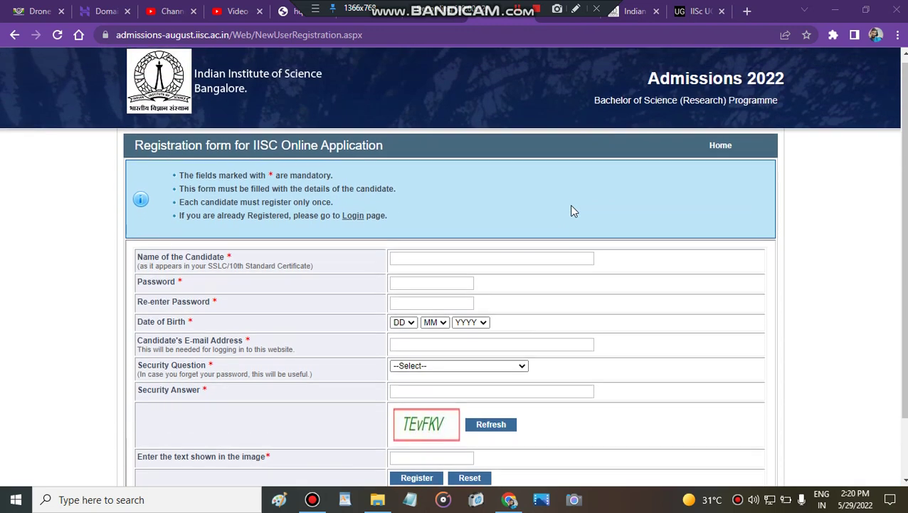
double_click(409, 38)
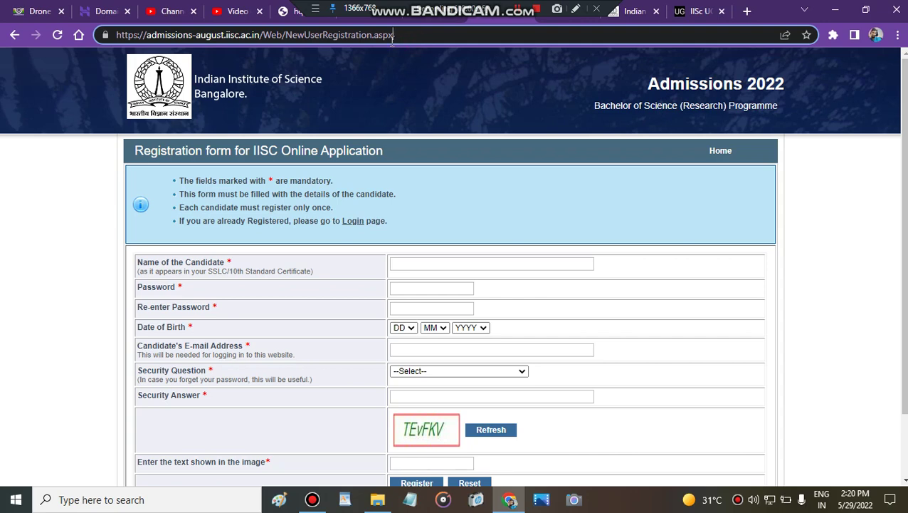
drag(400, 39, 353, 49)
click(419, 88)
scroll(464, 165, down, 1)
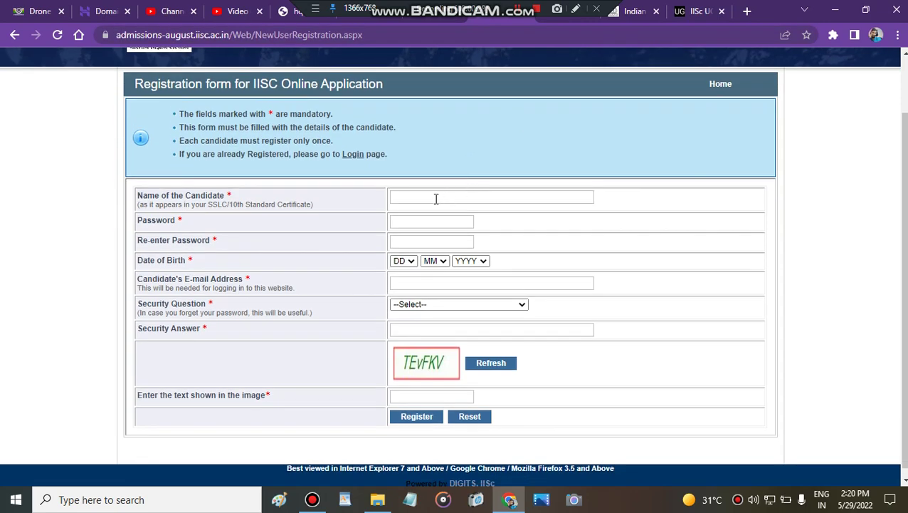
Go through the registration form's name, password, e-mail, security answer and image text fields, choosing "What was your first Phone No?" as the security question.
click(424, 195)
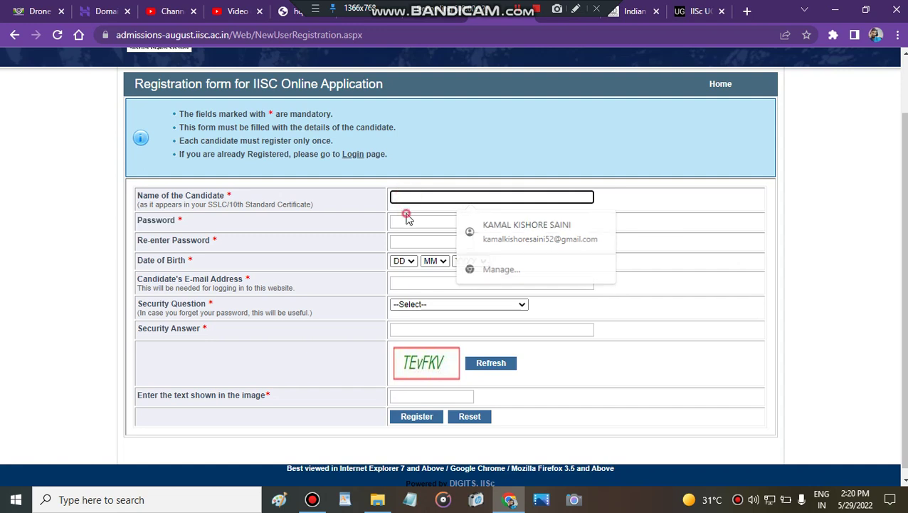
click(409, 220)
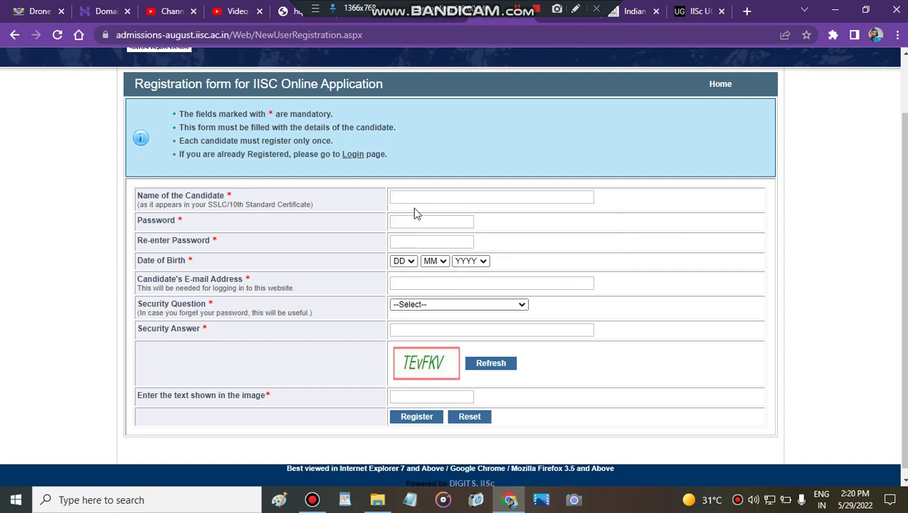
click(414, 222)
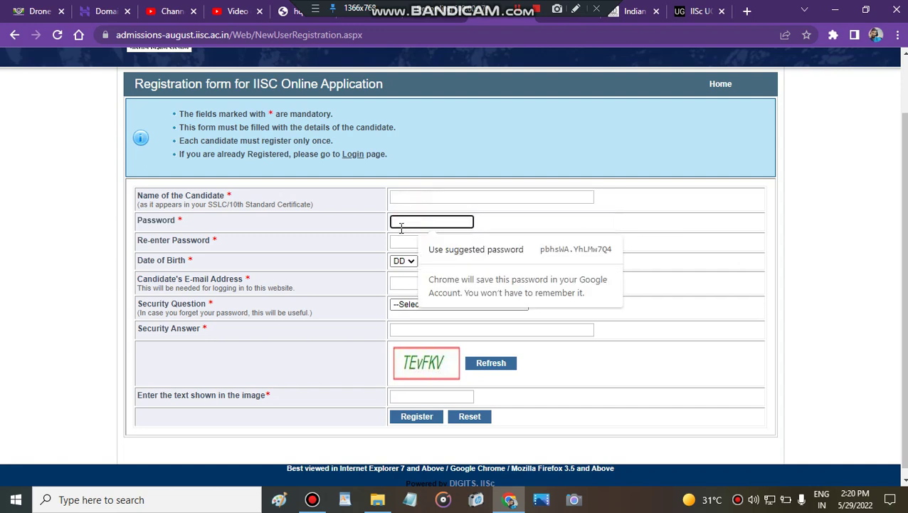
click(402, 240)
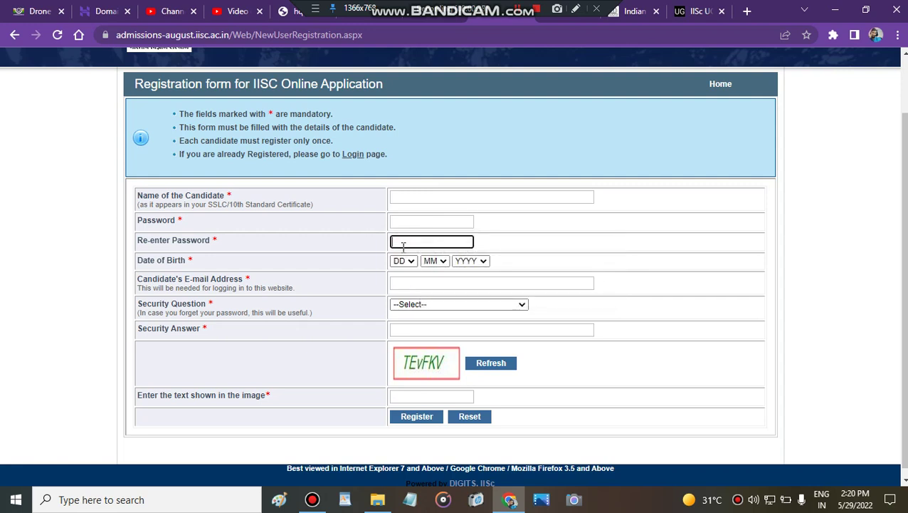
click(409, 284)
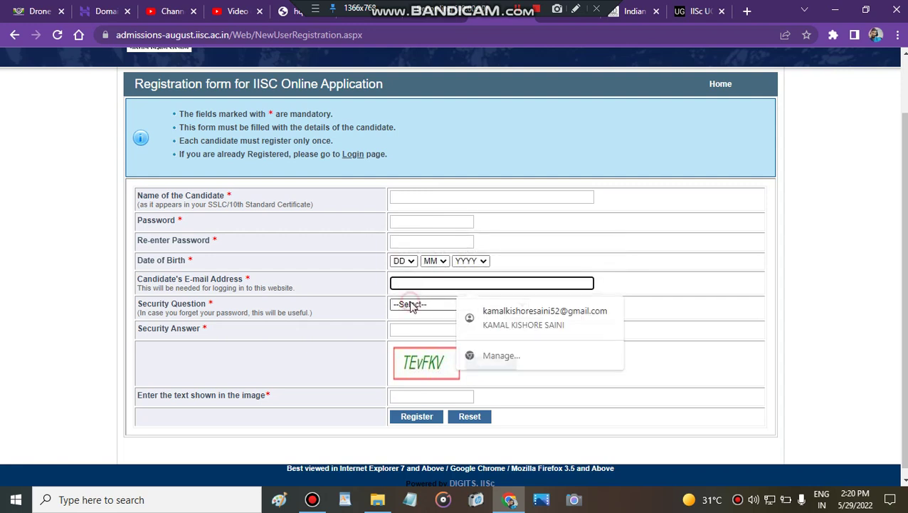
click(408, 304)
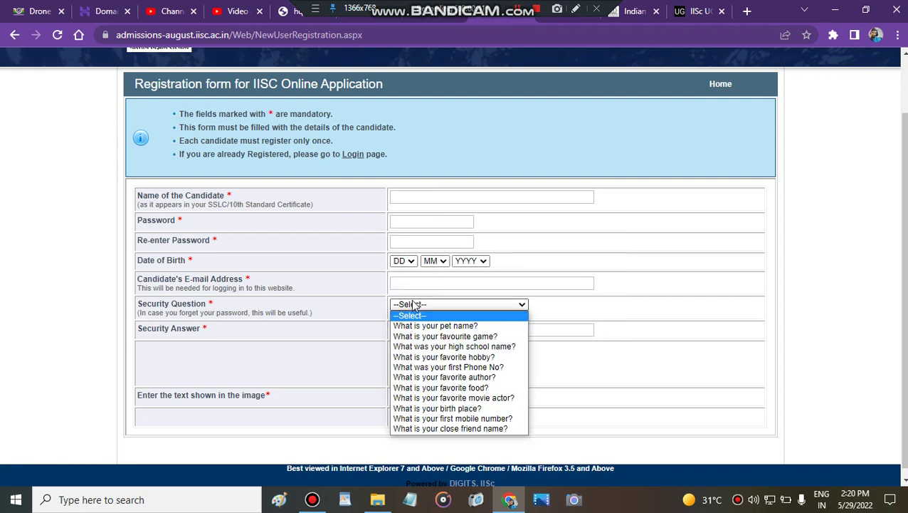
click(454, 370)
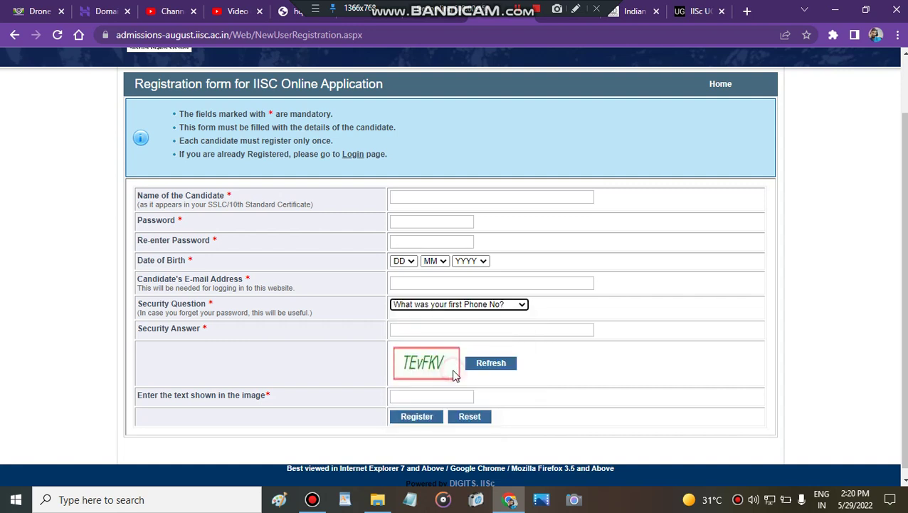
click(422, 330)
click(417, 385)
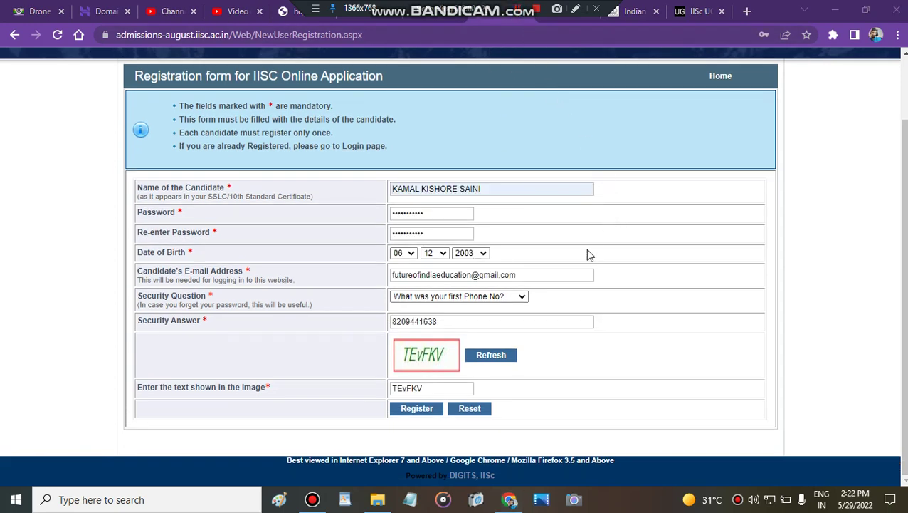
Submit the completed registration form and confirm the candidate's details.
scroll(587, 254, up, 1)
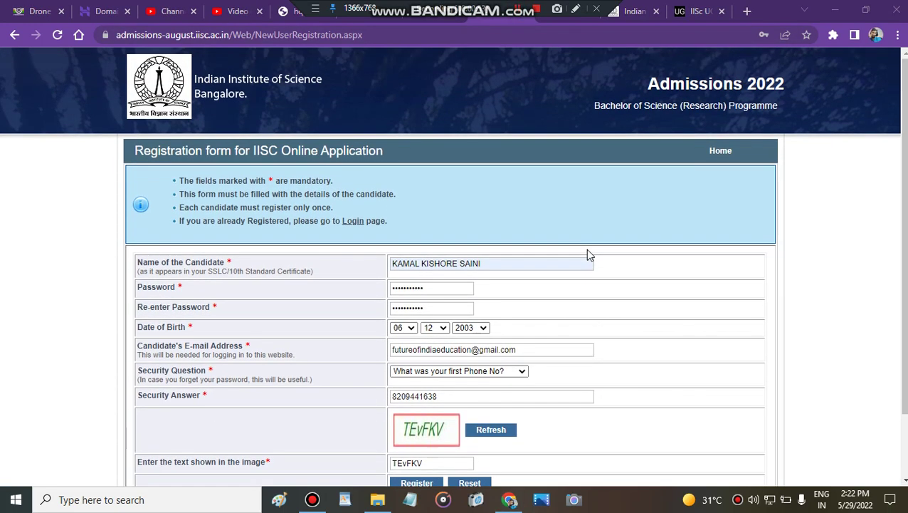
scroll(548, 321, down, 1)
click(420, 410)
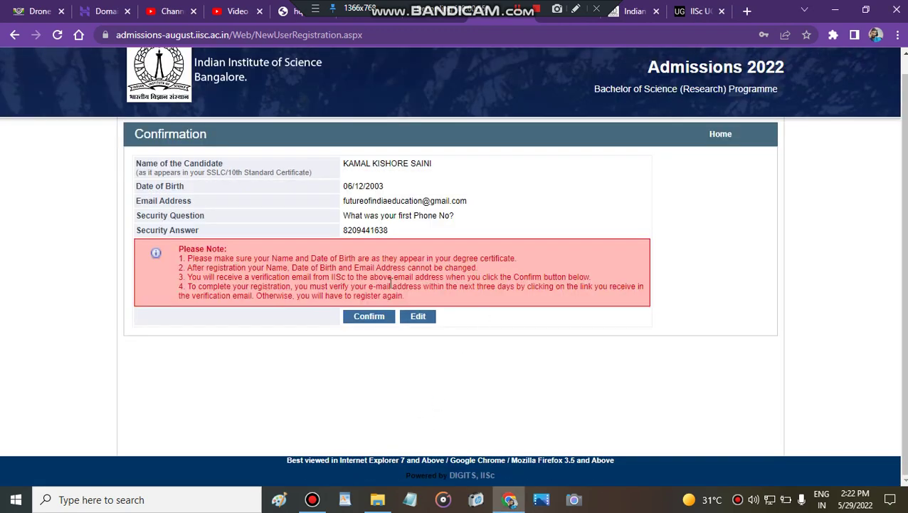
click(369, 315)
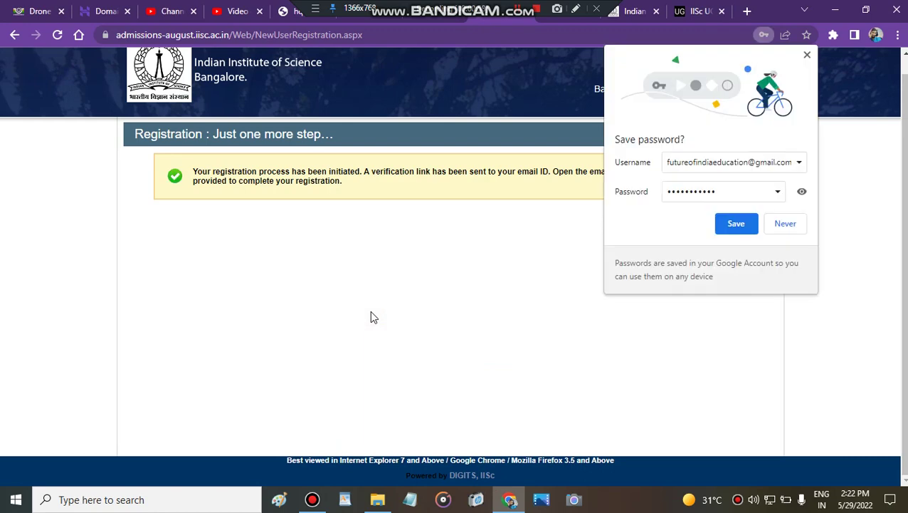
Save the new account's login credentials in the browser and read the registration notice.
click(736, 223)
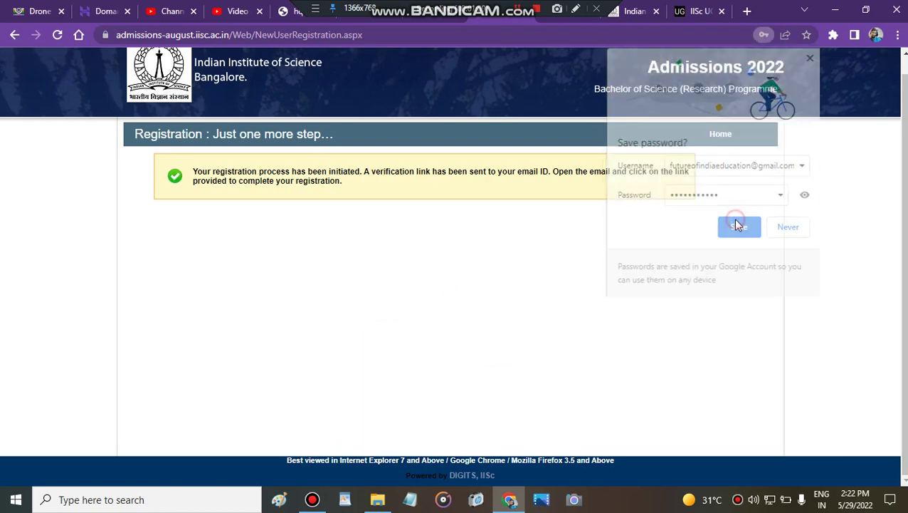
scroll(460, 214, up, 1)
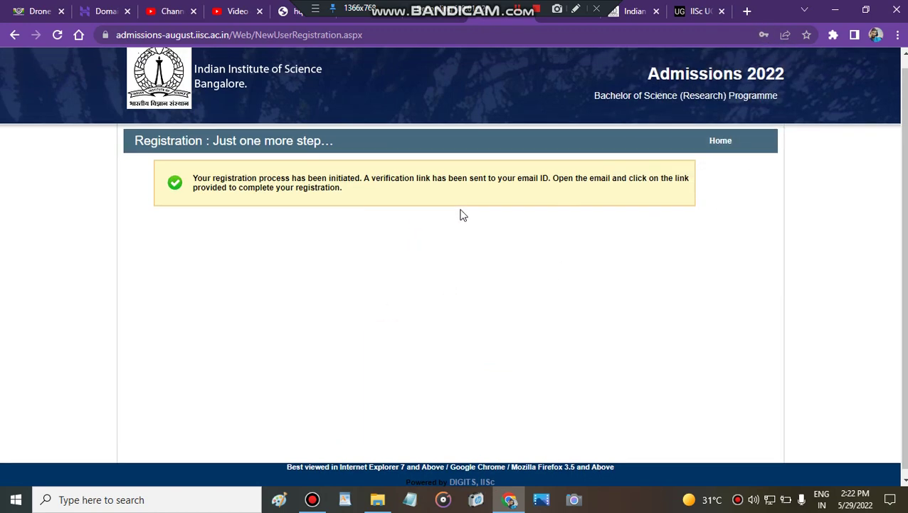
scroll(470, 212, up, 1)
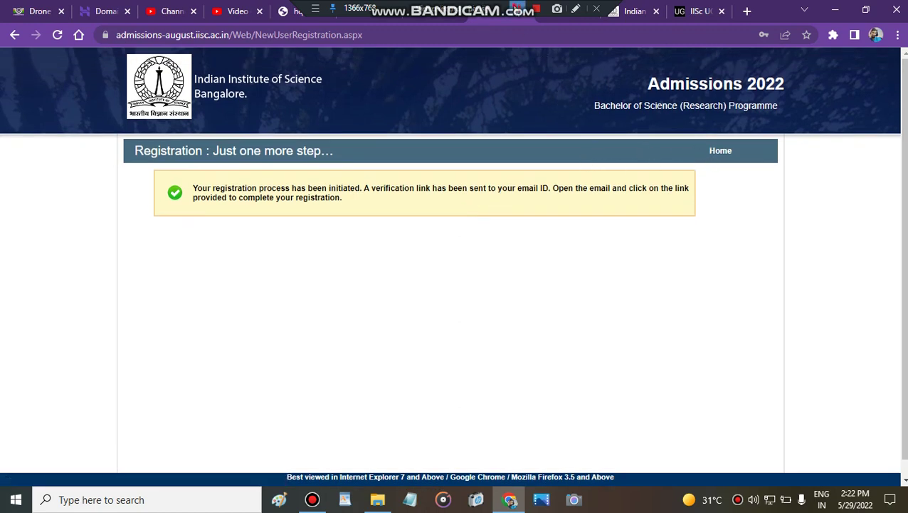
click(508, 20)
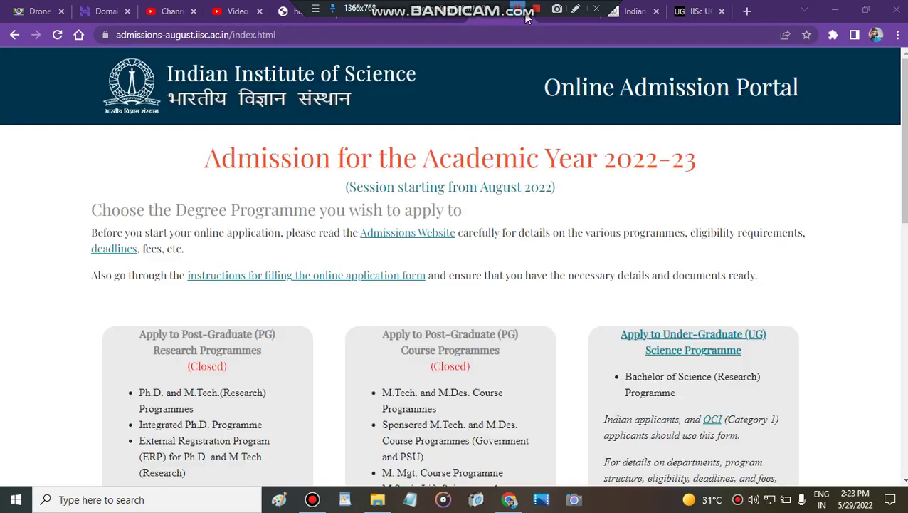
Open the application login for the Under-Graduate (UG) Science Programme from the Online Admission Portal.
scroll(635, 278, down, 2)
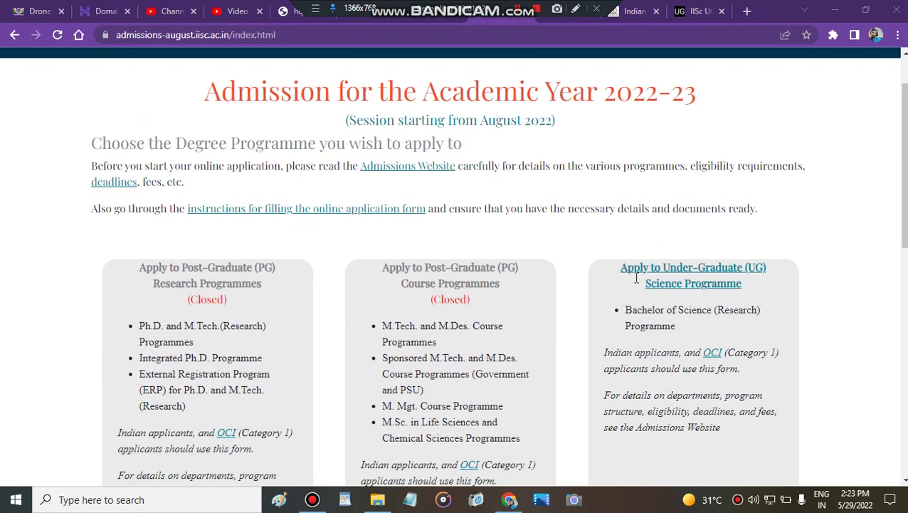
scroll(637, 252, up, 2)
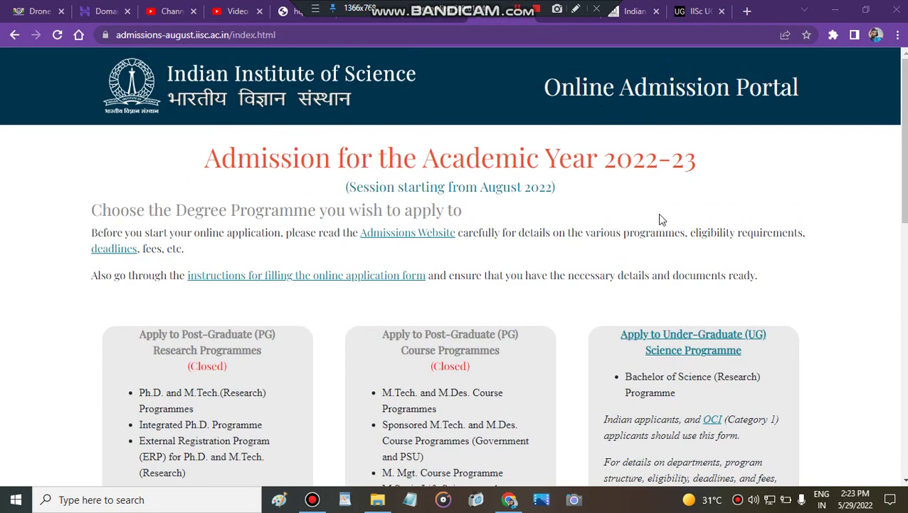
click(676, 339)
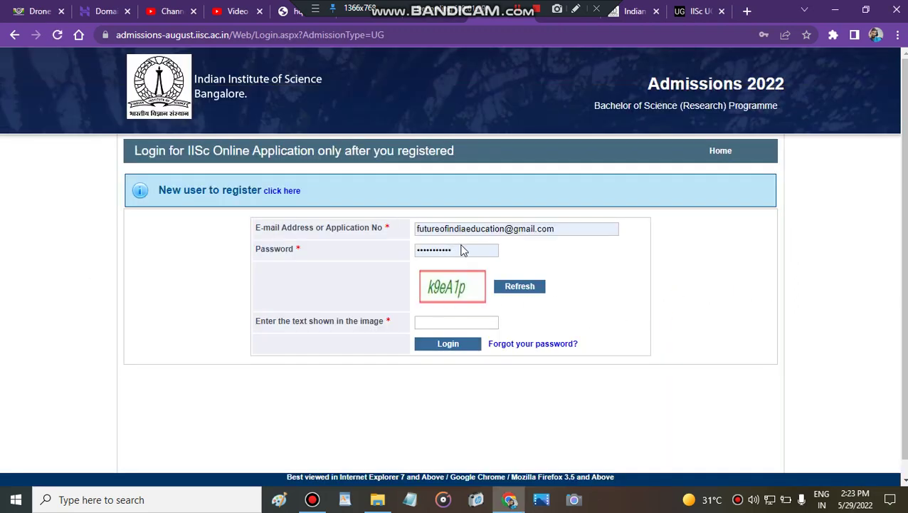
Enter the text shown in the captcha image and log in with the prefilled account credentials.
click(450, 321)
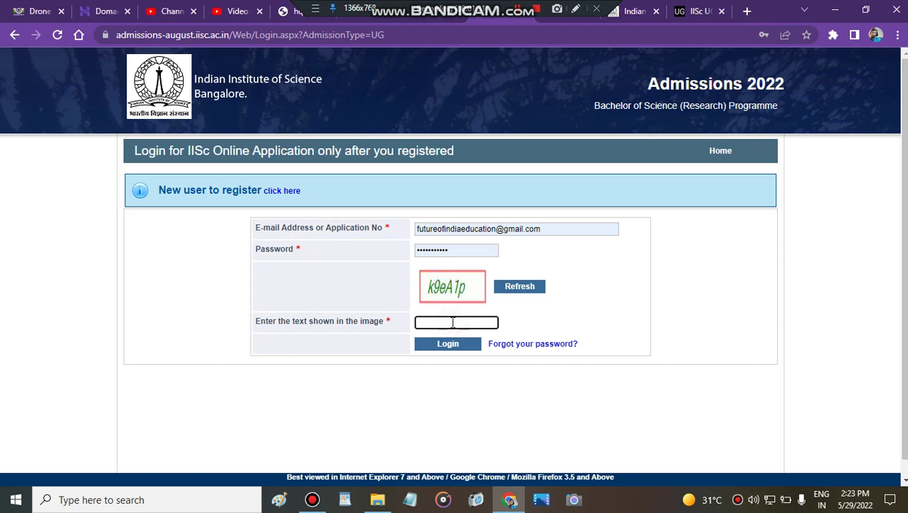
scroll(548, 94, down, 1)
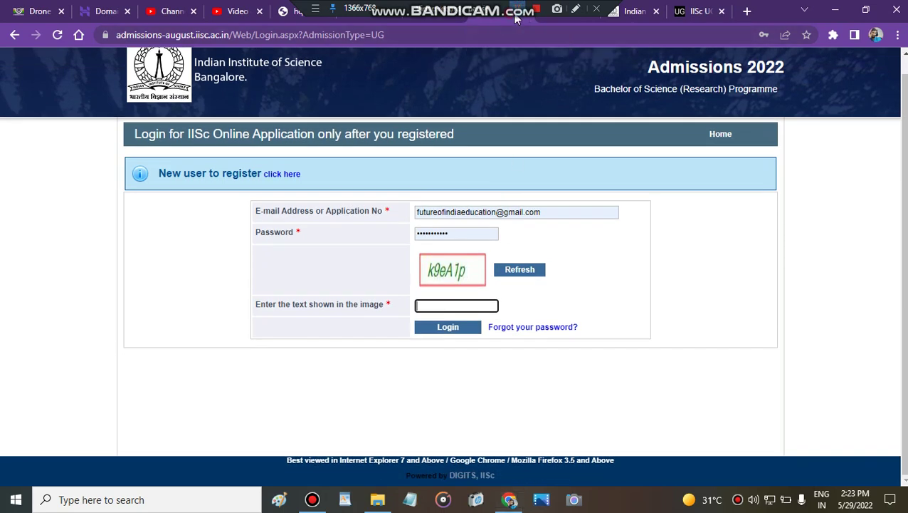
text(k9eA1p)
scroll(486, 199, up, 1)
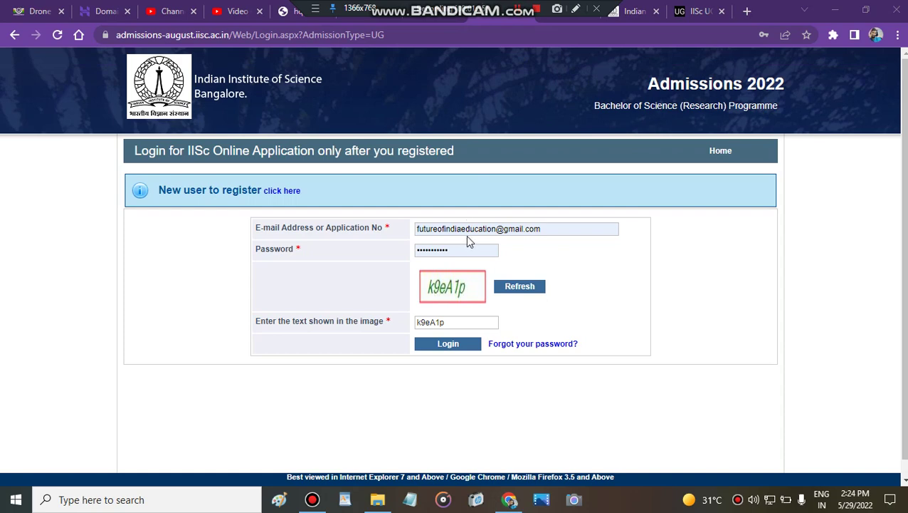
click(443, 345)
click(446, 345)
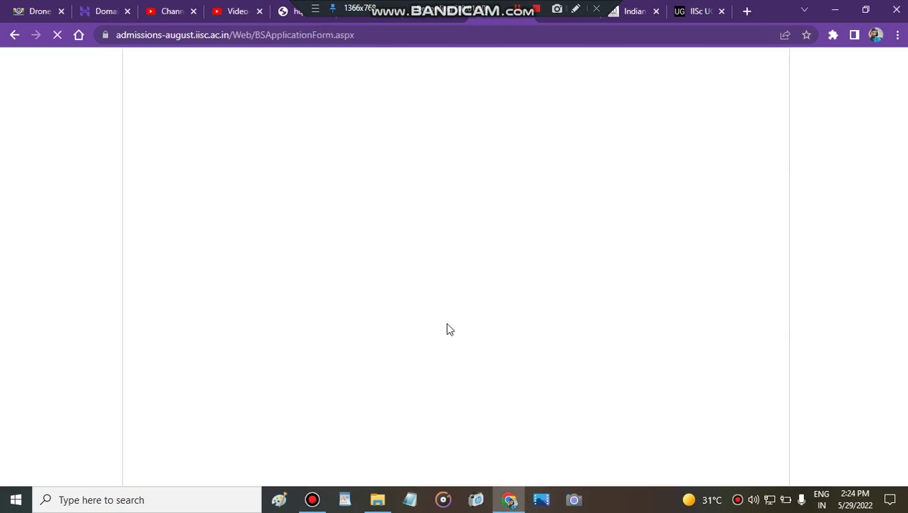
Look through the blank Personal Details page of the application form, from the instructions down to the upload section.
scroll(527, 288, down, 1)
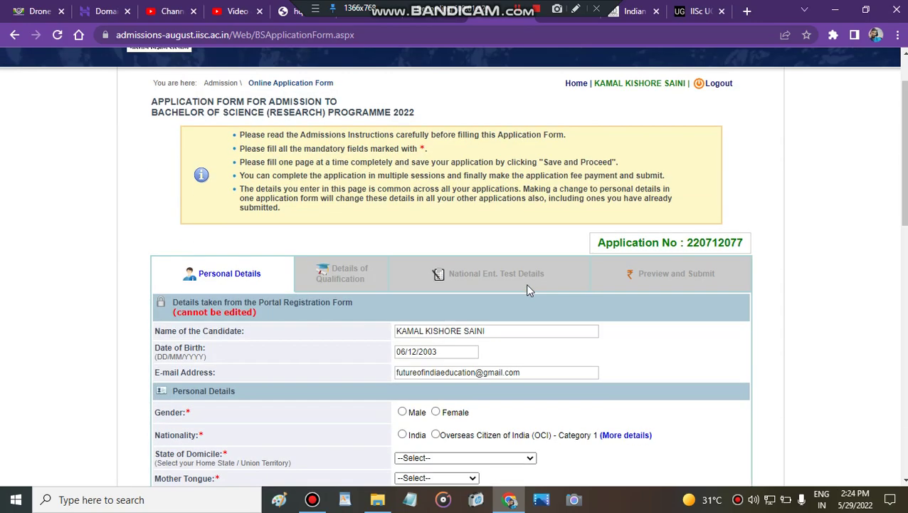
scroll(658, 292, down, 9)
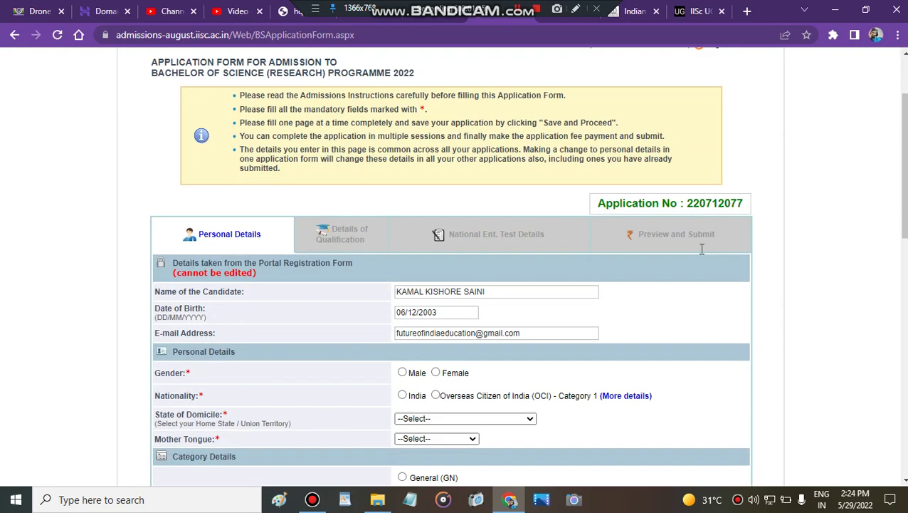
scroll(660, 298, down, 3)
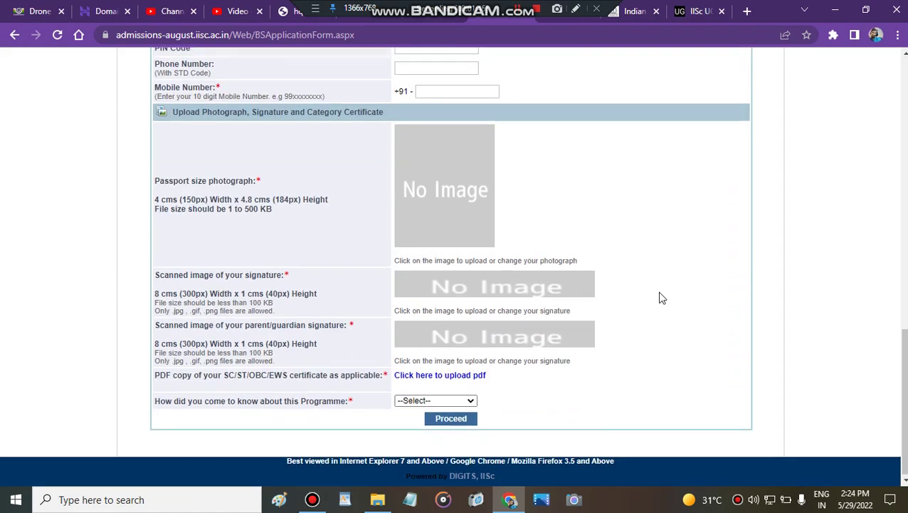
scroll(658, 297, up, 12)
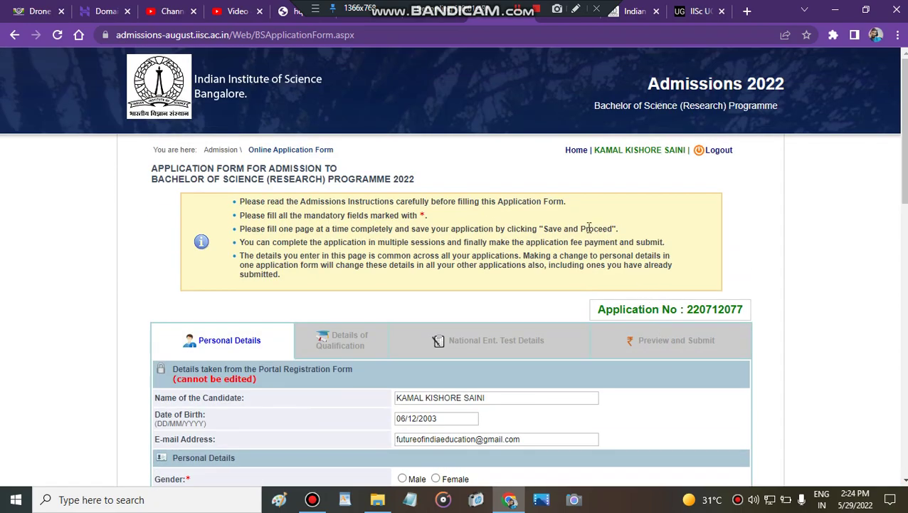
scroll(588, 228, down, 3)
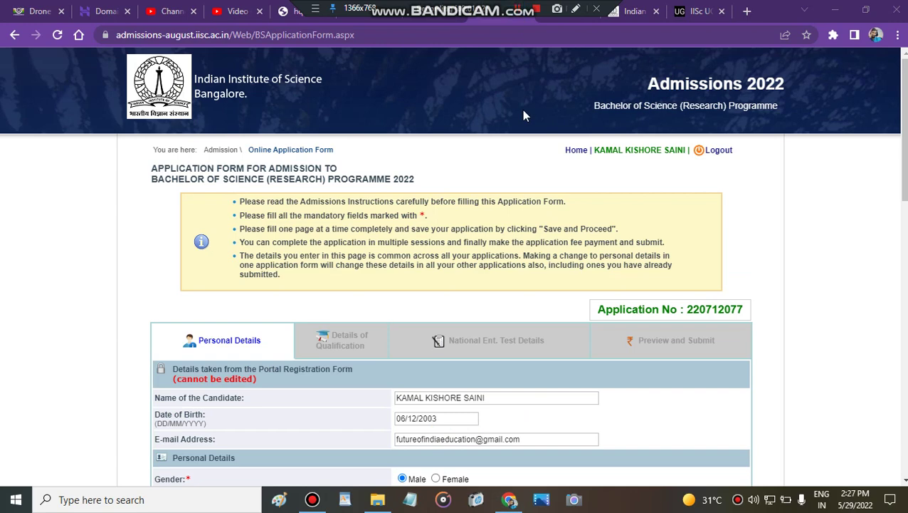
Check the gender, nationality and domicile entries in the personal details and select Hindi as the mother tongue.
scroll(523, 115, down, 2)
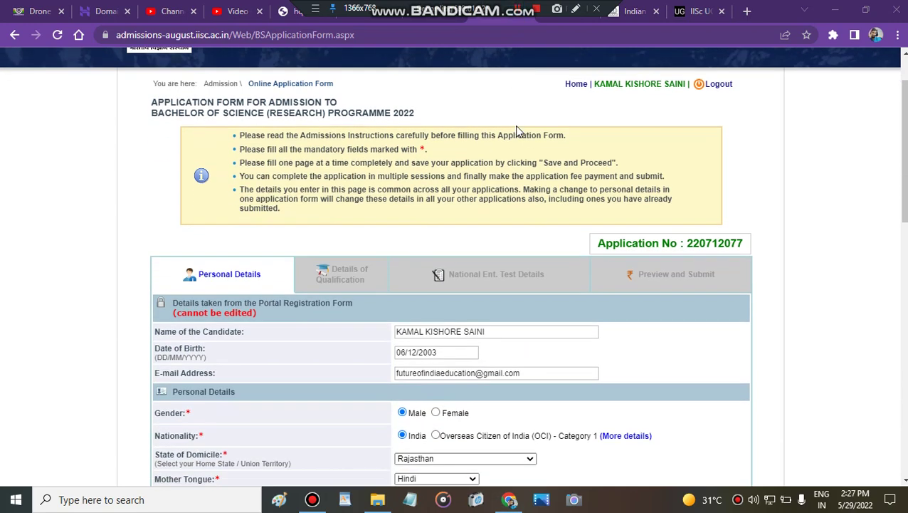
scroll(491, 235, down, 1)
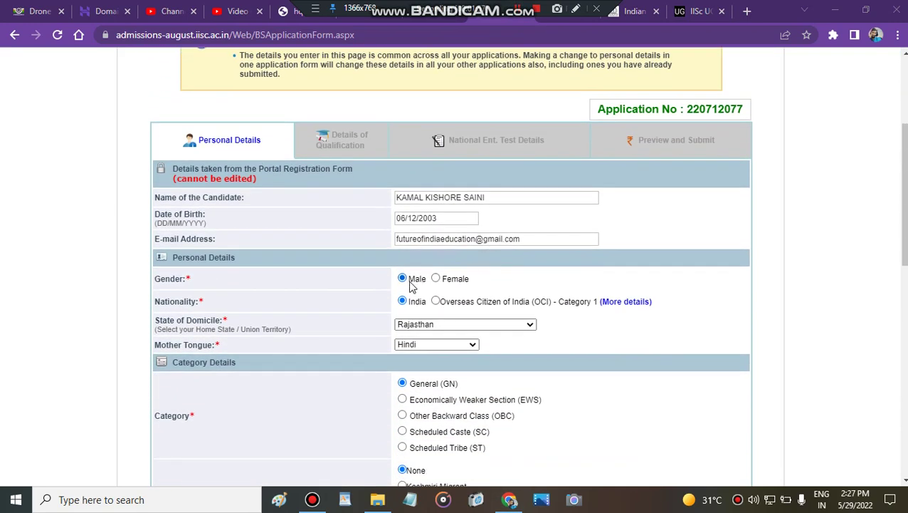
scroll(519, 298, down, 1)
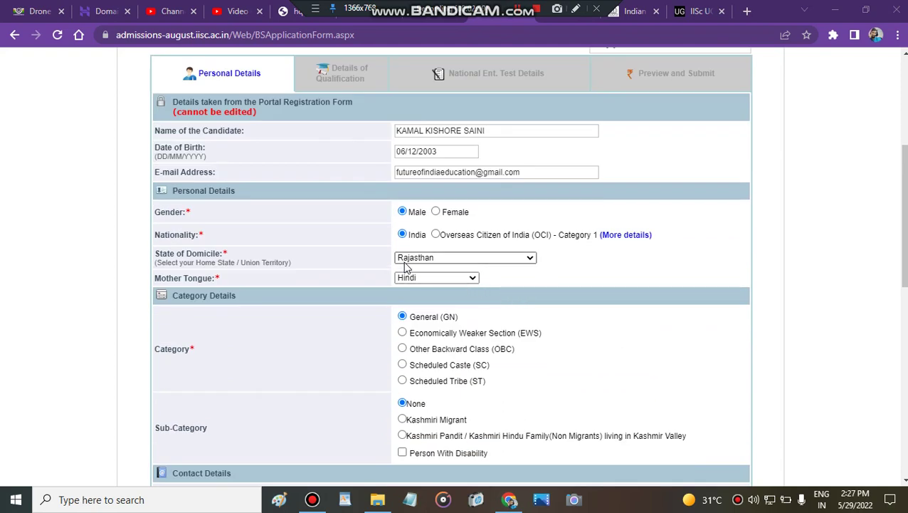
scroll(456, 253, down, 1)
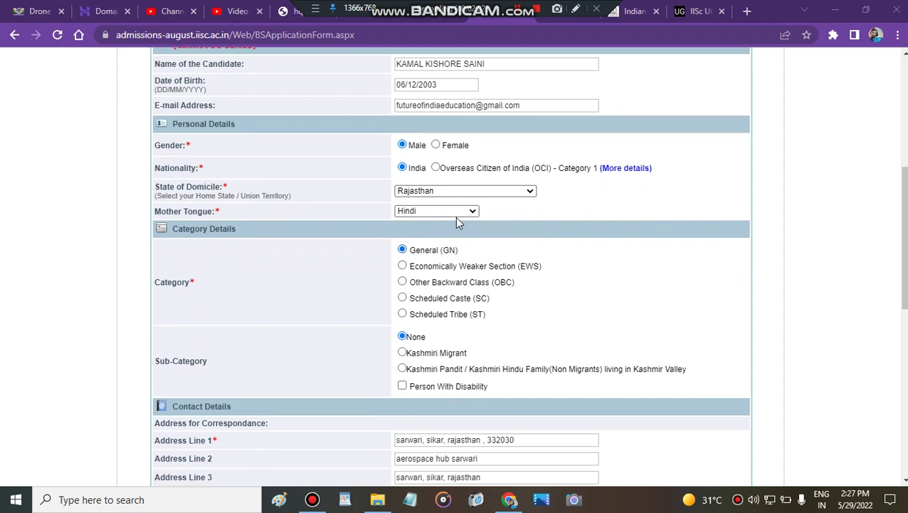
click(426, 210)
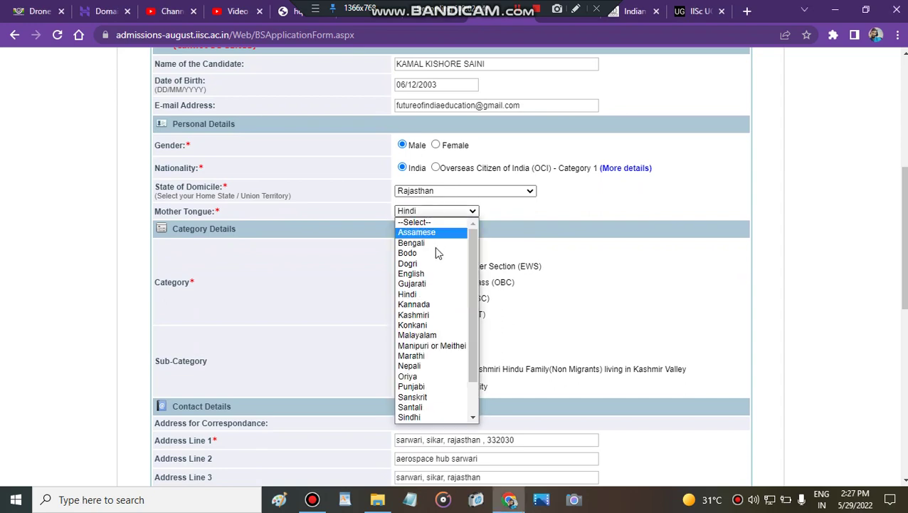
click(431, 294)
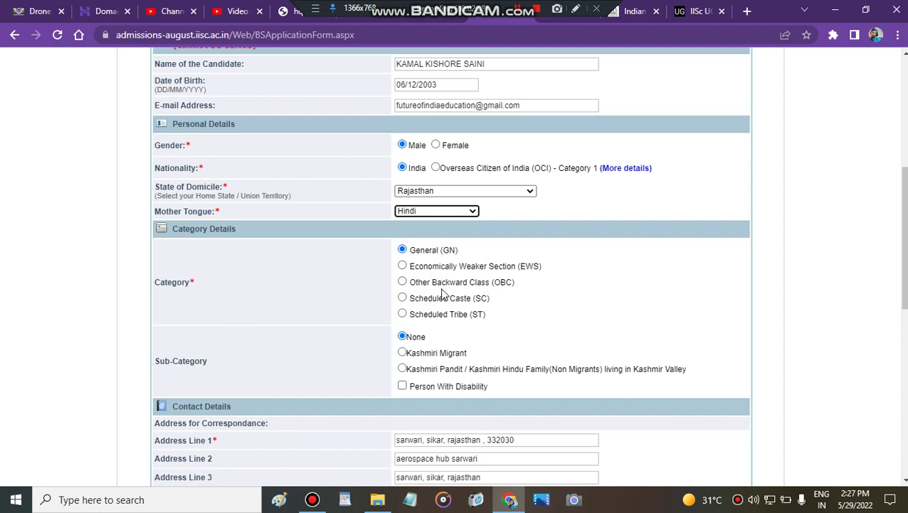
Review the category, contact details, uploaded photograph and signatures, and the programme source entries on the Personal Details page.
scroll(443, 292, down, 1)
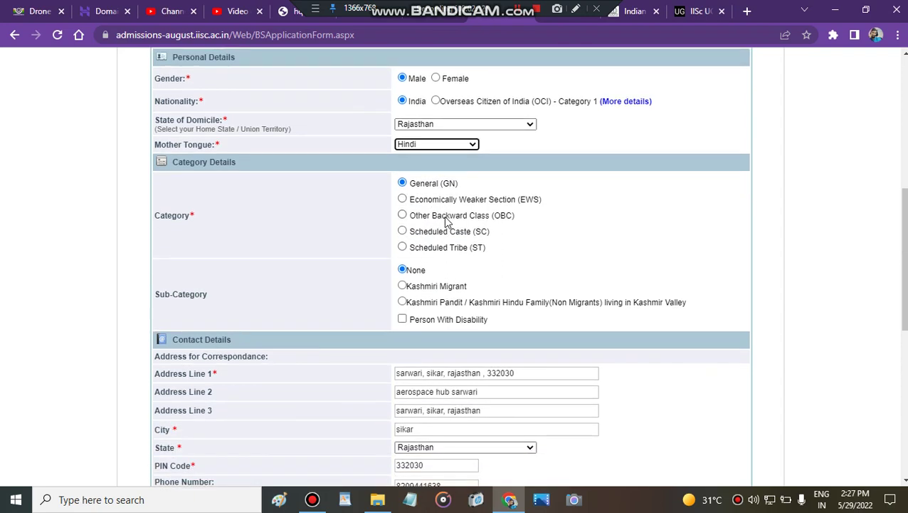
scroll(450, 247, down, 1)
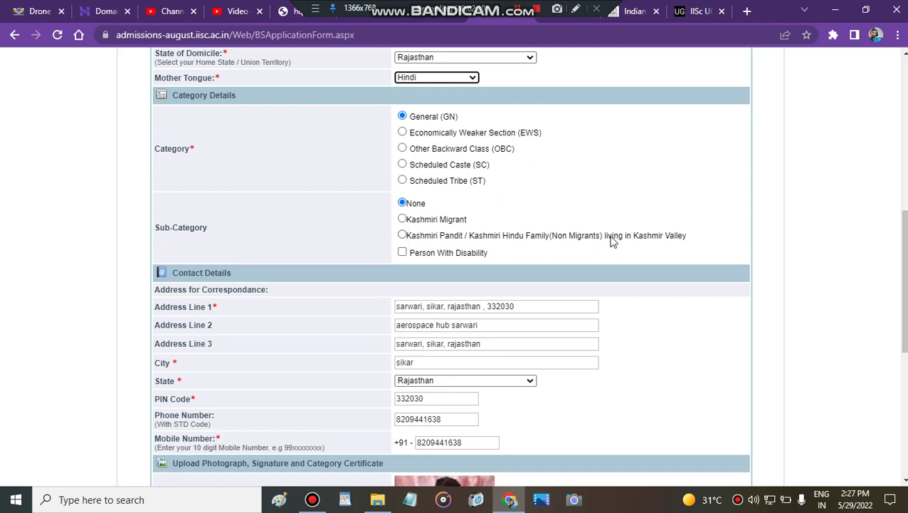
scroll(537, 235, down, 1)
scroll(459, 266, down, 1)
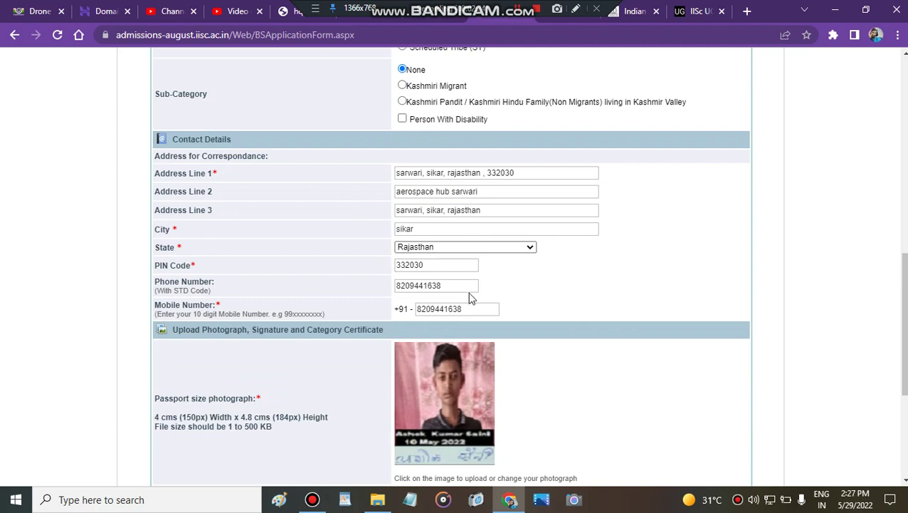
scroll(469, 298, down, 1)
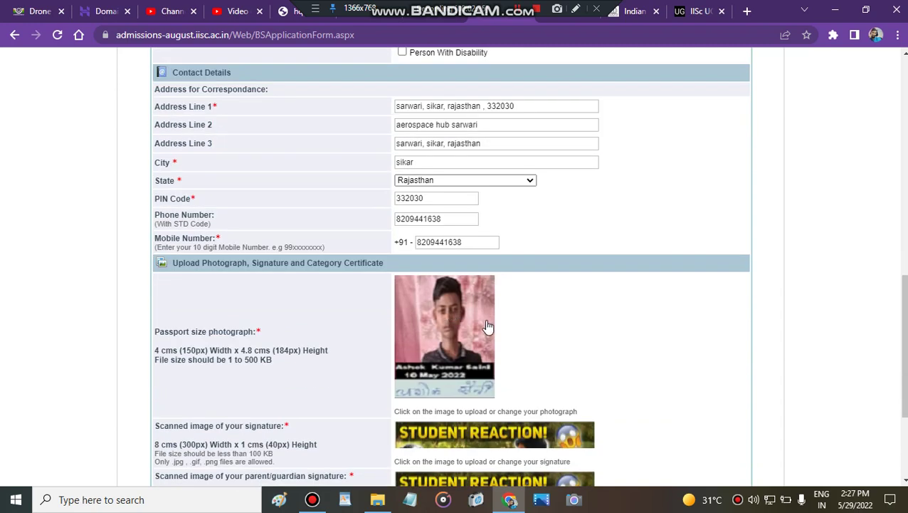
scroll(488, 326, down, 1)
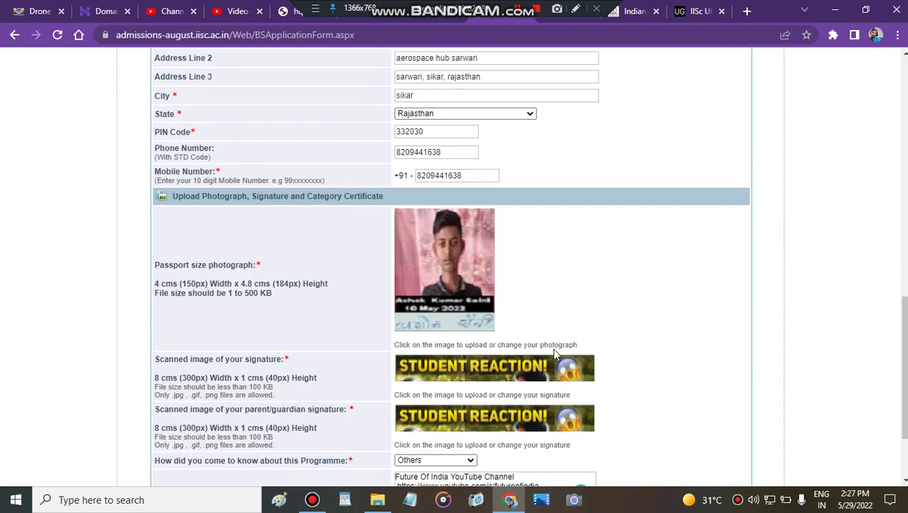
scroll(556, 354, down, 1)
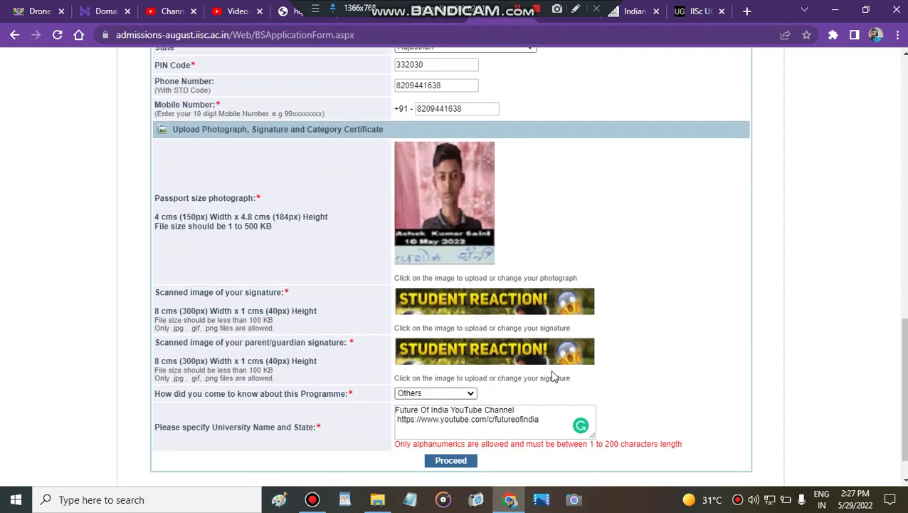
scroll(567, 370, down, 1)
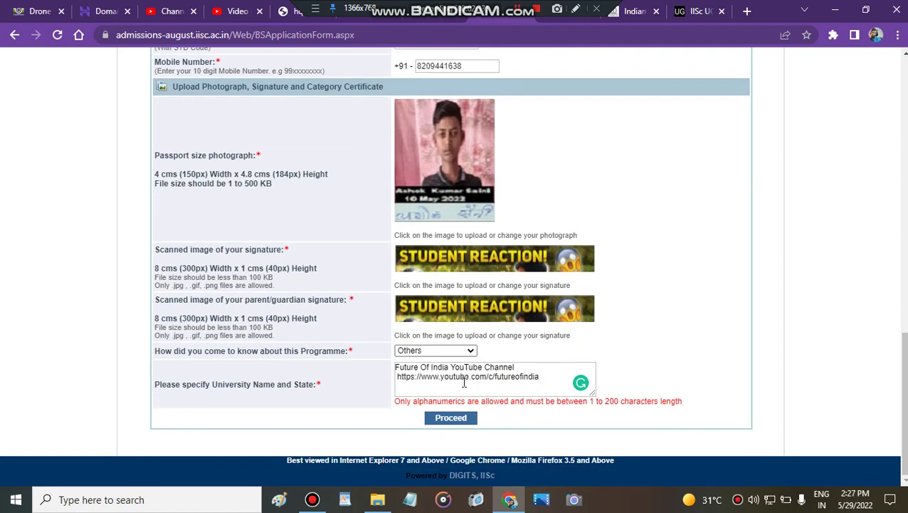
Delete the line "Future Of India YouTube Channel" from the University Name and State field and proceed to the qualification details.
click(507, 377)
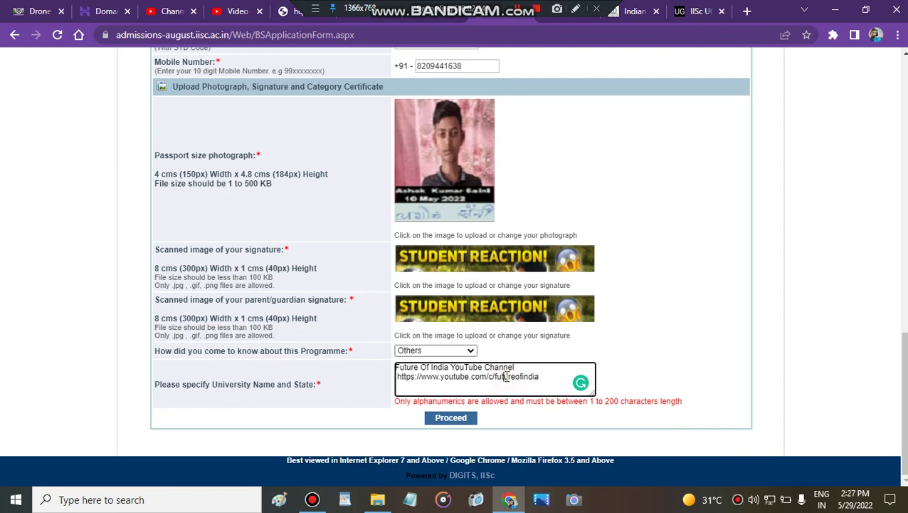
double_click(499, 376)
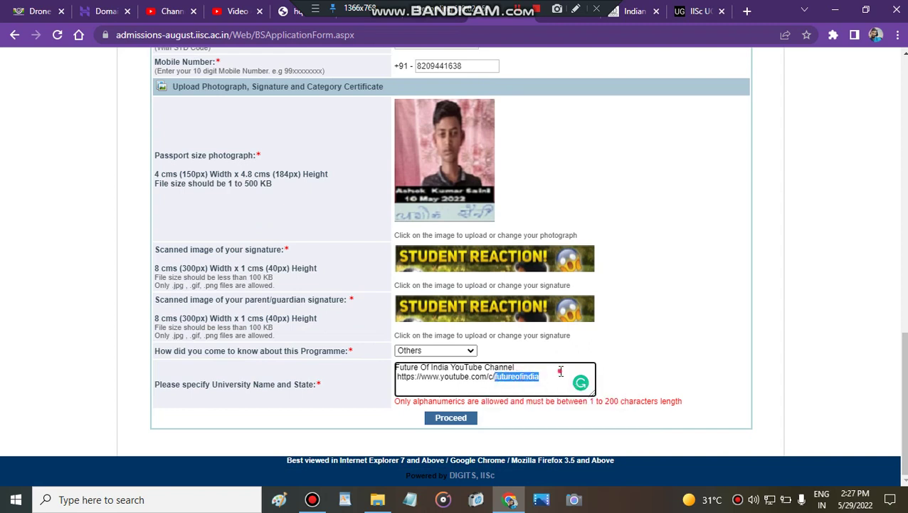
click(553, 370)
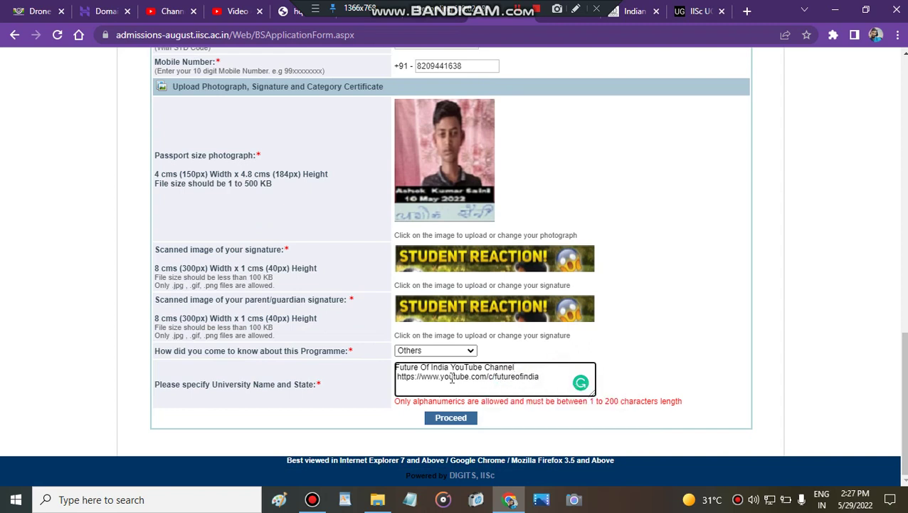
triple_click(480, 365)
key(BackSpace)
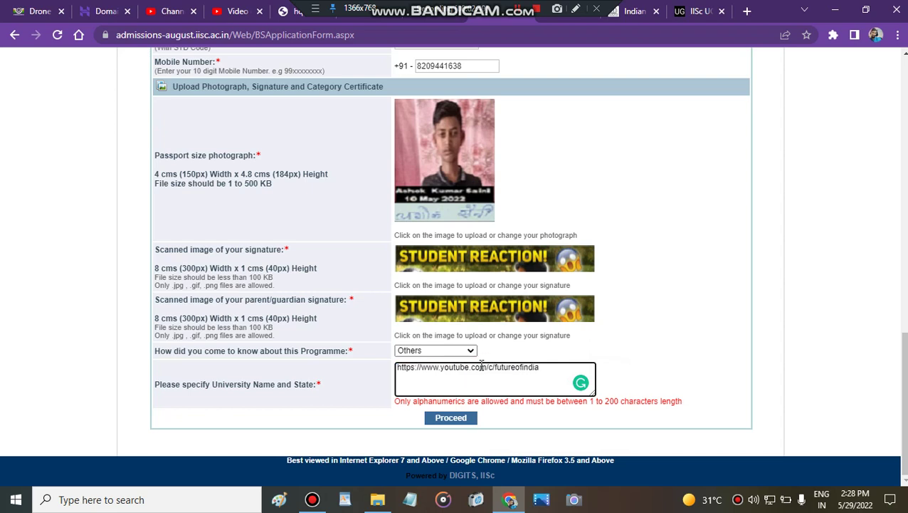
click(725, 329)
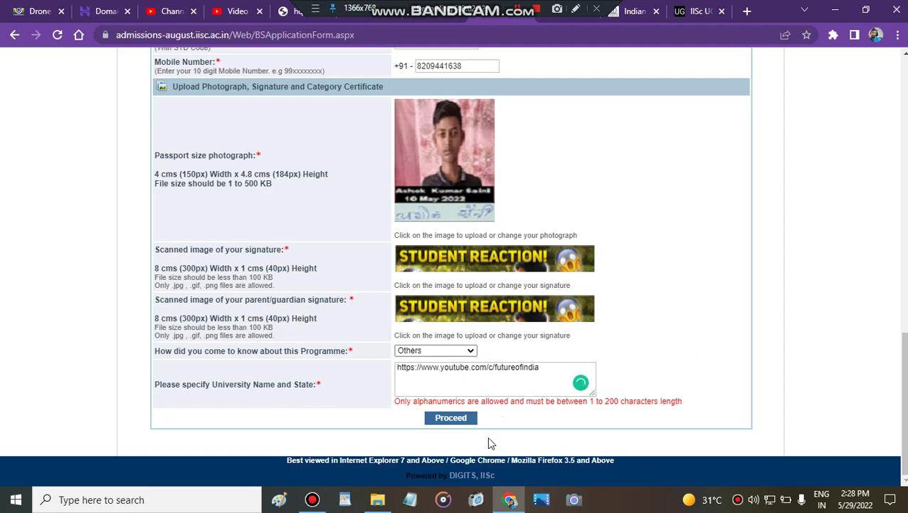
click(467, 419)
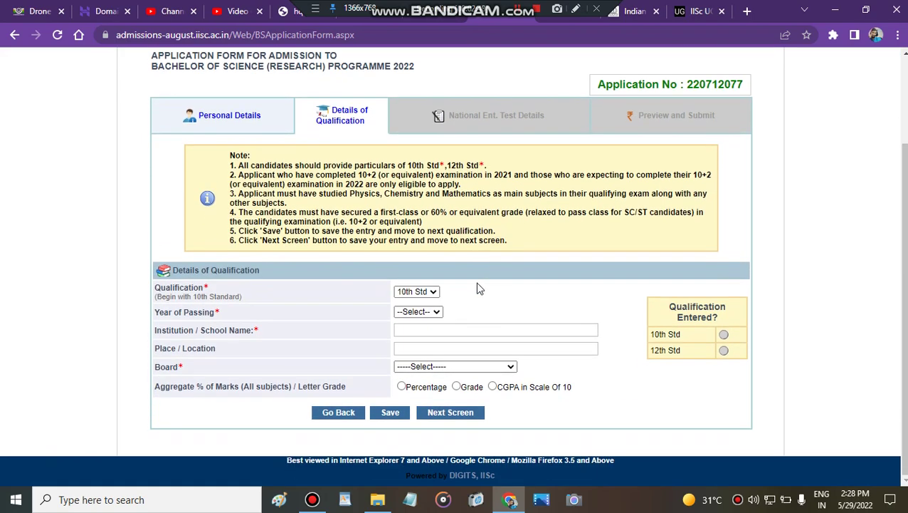
Select the 12th Std qualification with passing year 2022, and enter "sps losal" as the school and "sikar" as its location.
click(420, 299)
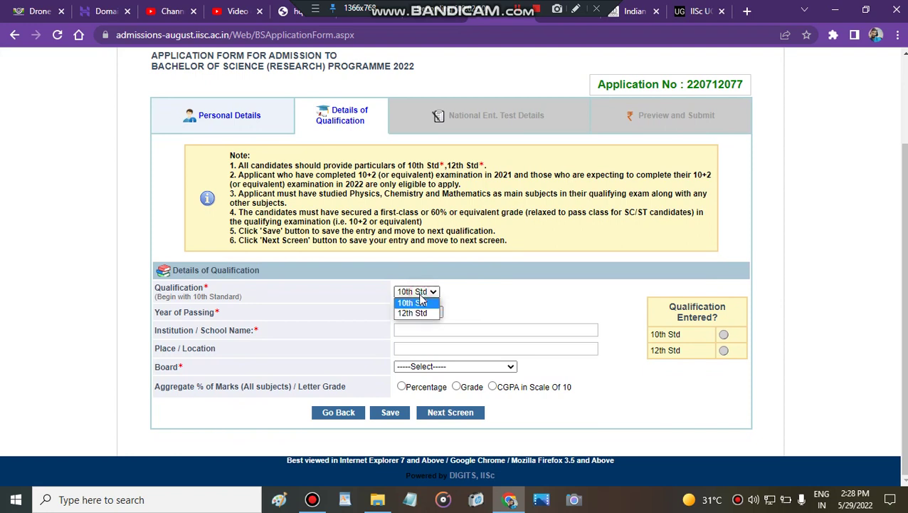
click(425, 312)
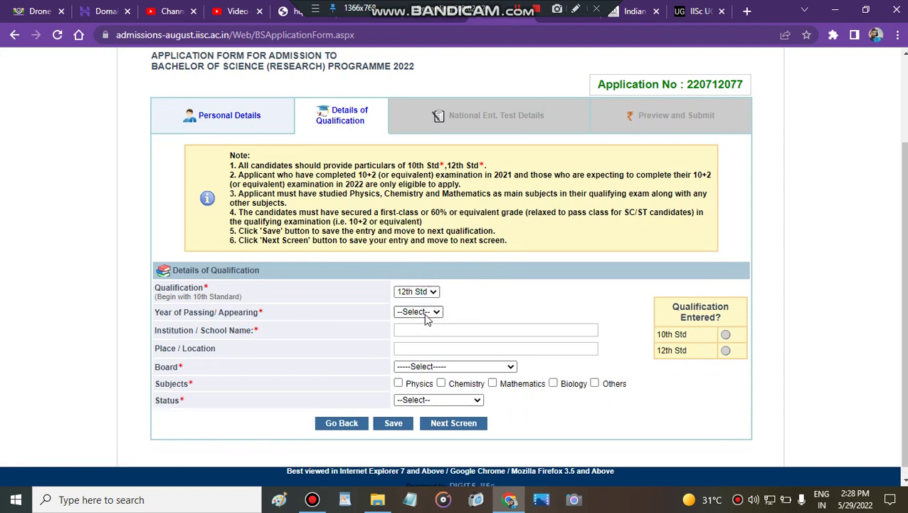
click(426, 313)
click(426, 332)
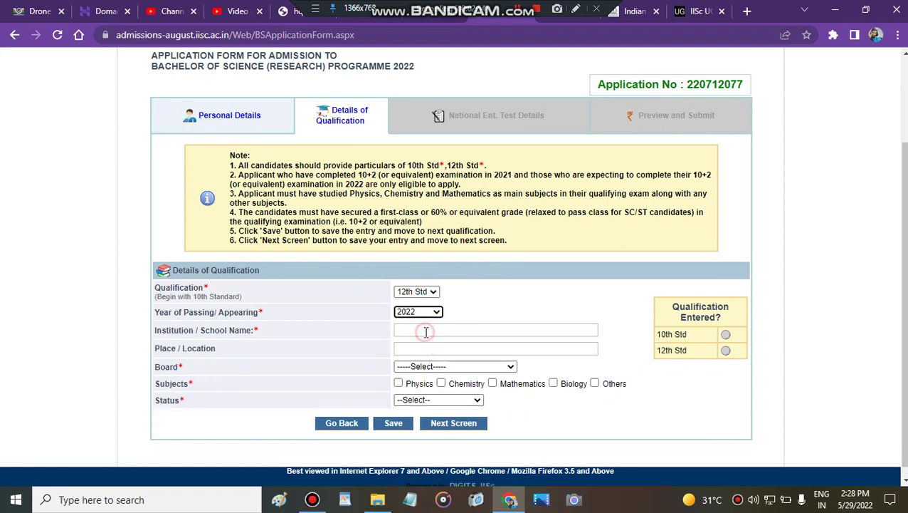
click(425, 327)
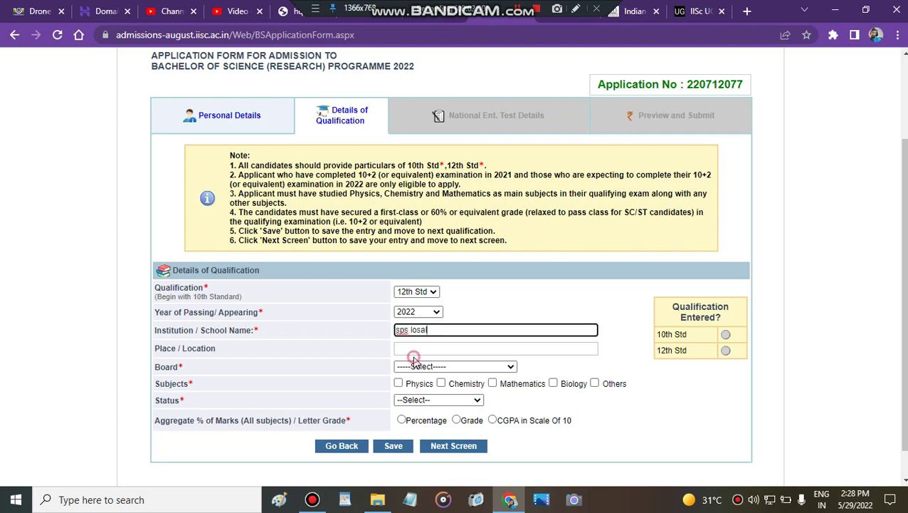
click(420, 351)
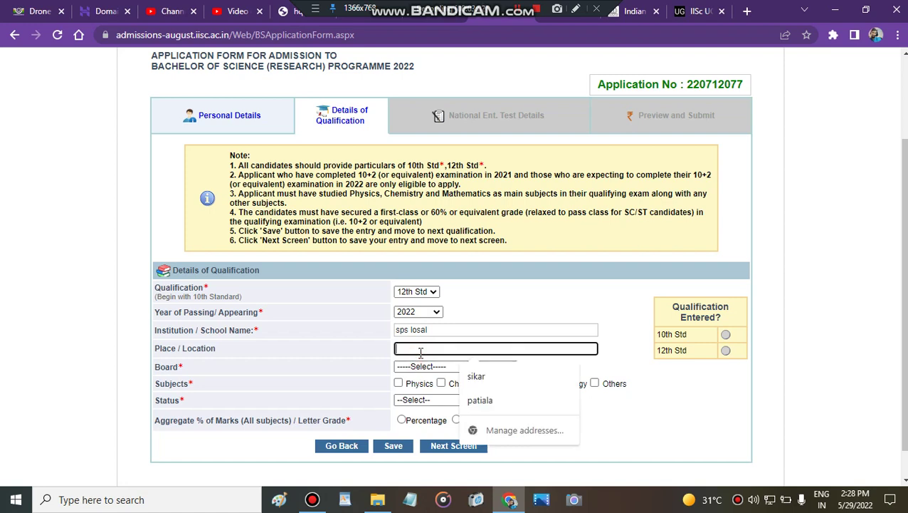
text(sikar)
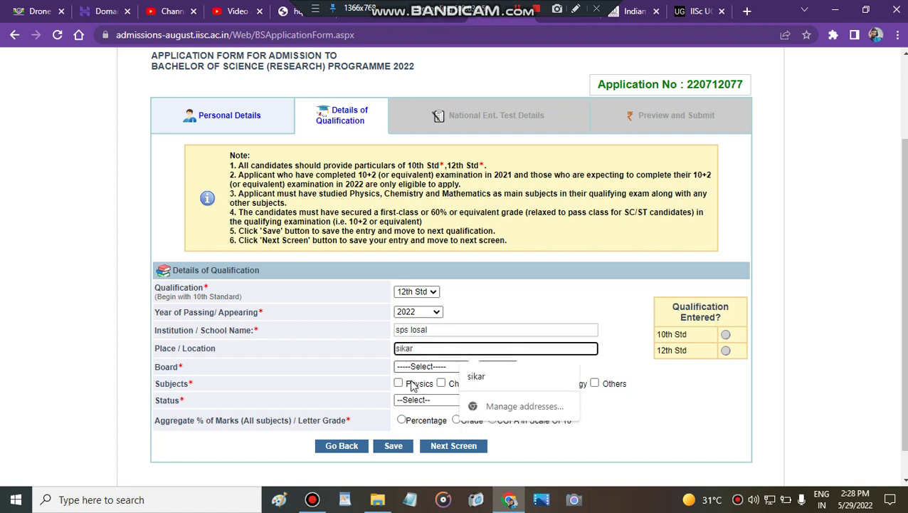
Set the 12th Std board to Rajasthan and mark Physics, Chemistry, Mathematics and Biology as the subjects.
click(416, 366)
scroll(427, 267, down, 1)
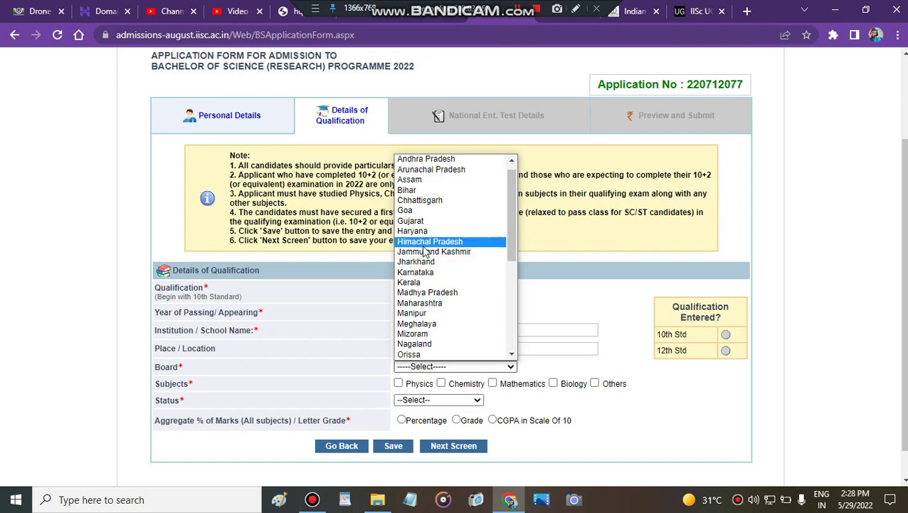
scroll(445, 207, down, 4)
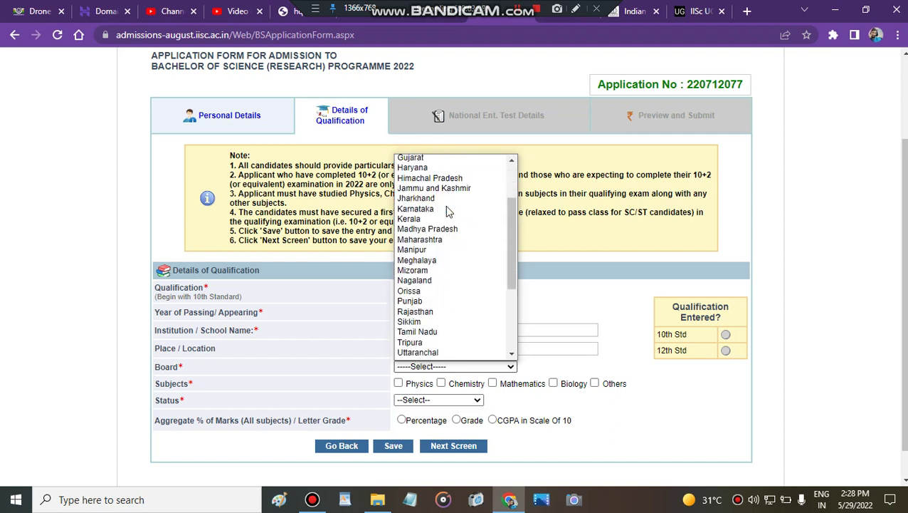
click(437, 251)
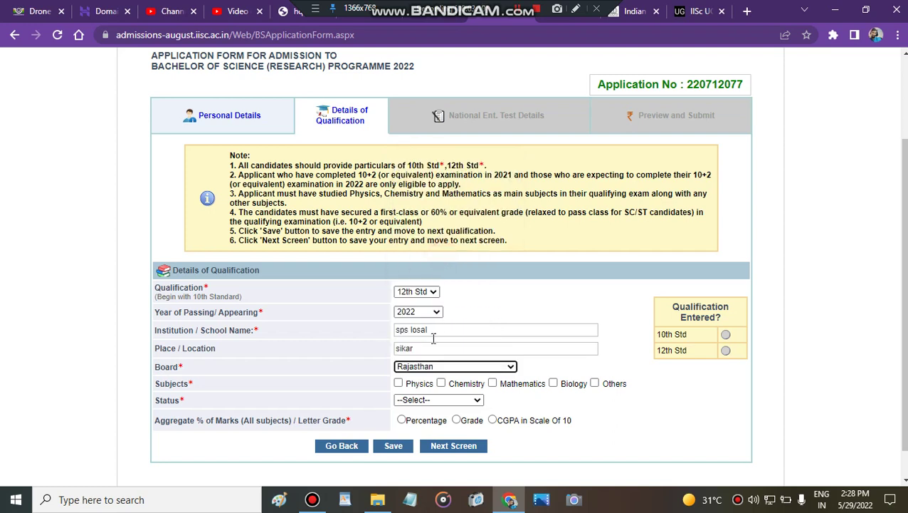
click(399, 383)
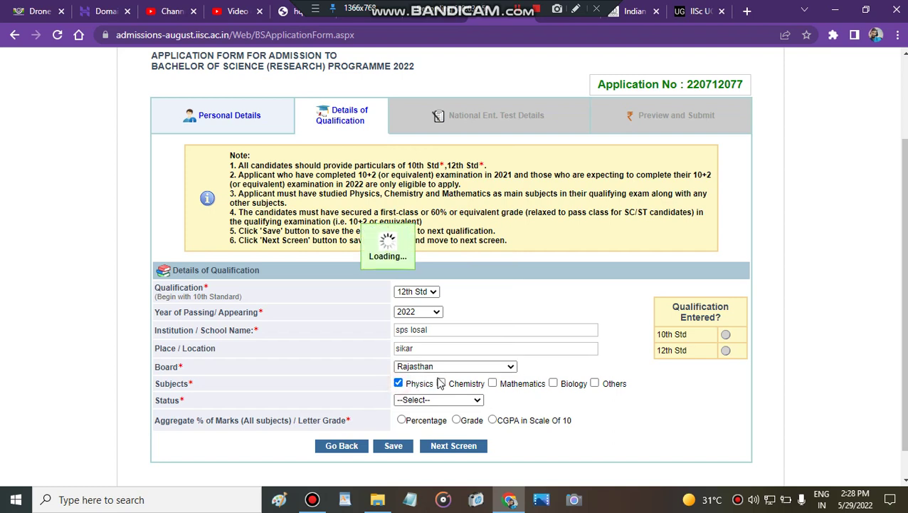
click(443, 383)
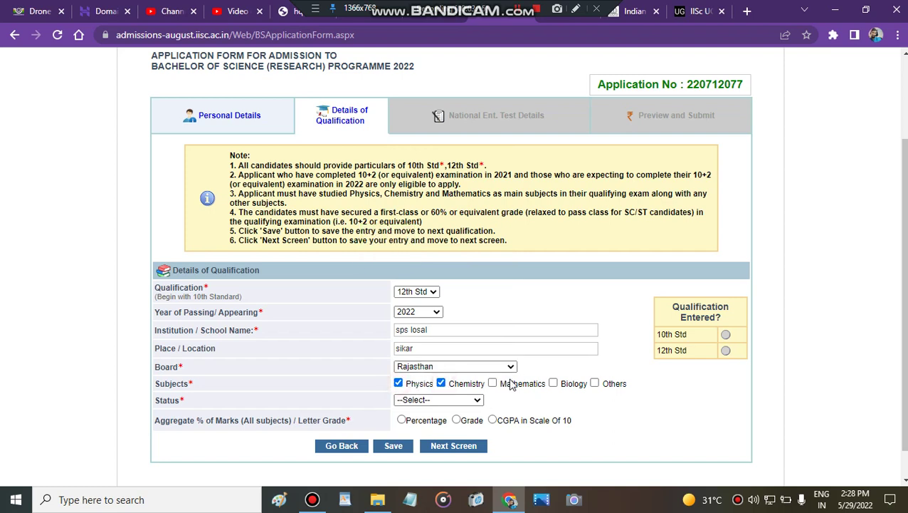
click(492, 383)
click(553, 383)
Set the 12th Std status to Appearing/Appeared and submit the entry.
click(443, 400)
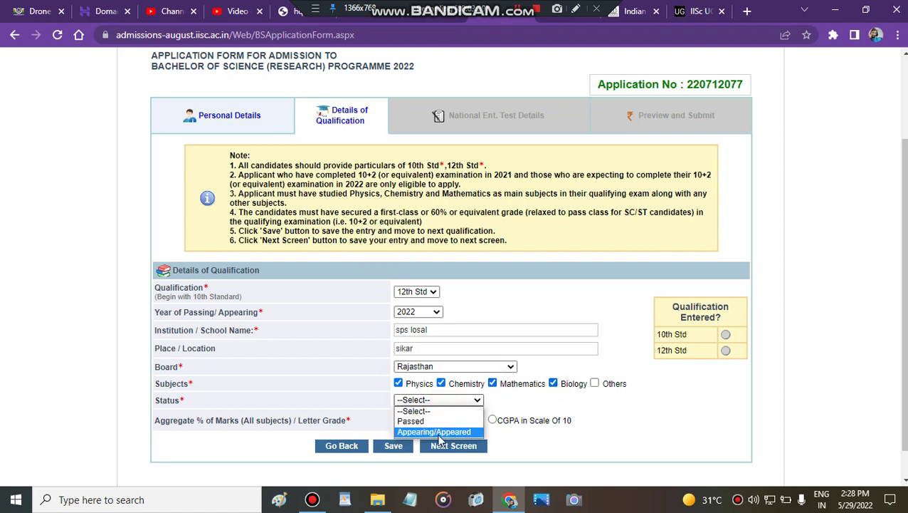
click(442, 430)
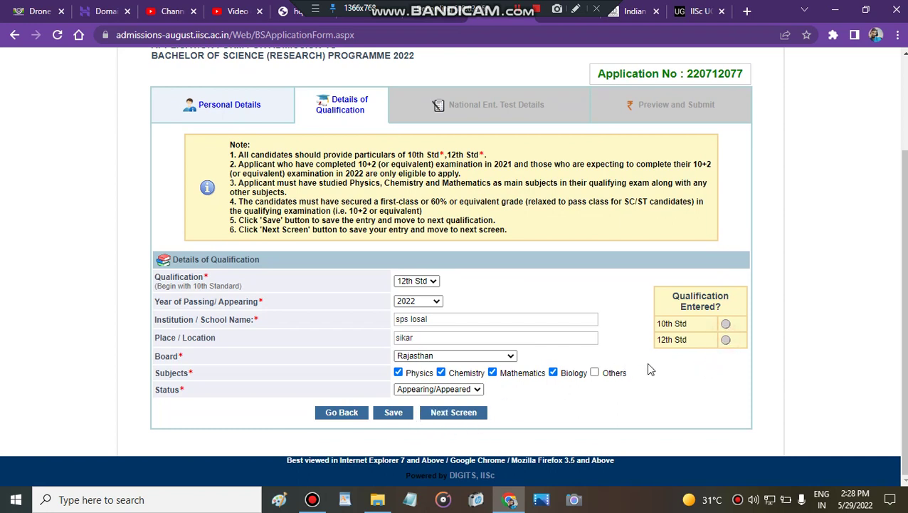
click(474, 412)
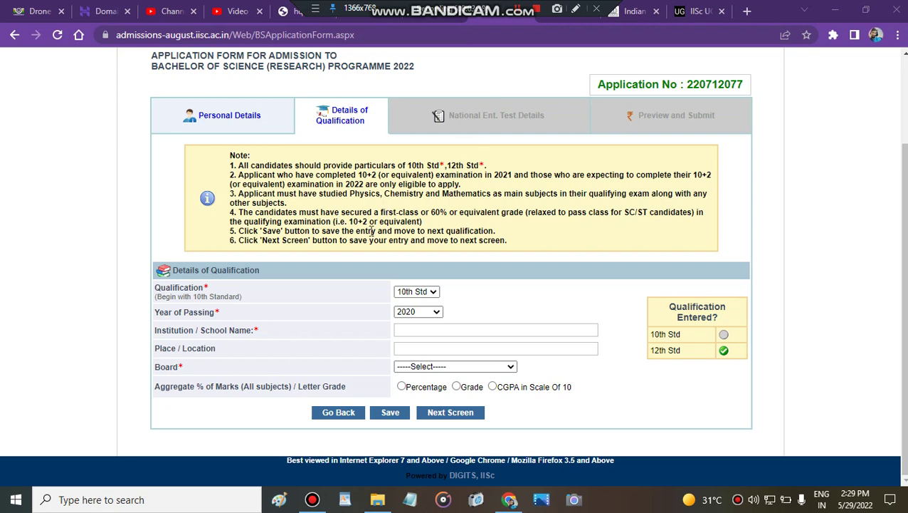
Enter "sps losal" as the school and "sikar" as the location for the 10th Std qualification.
triple_click(234, 294)
click(278, 304)
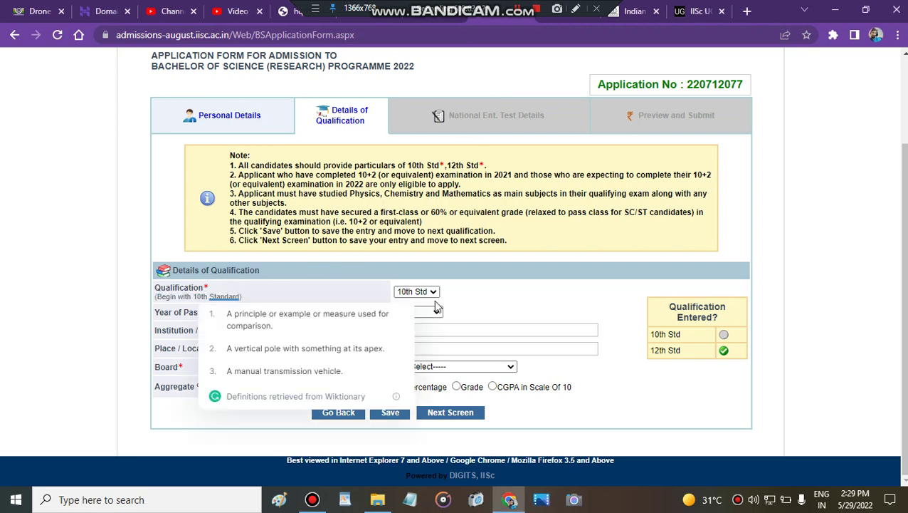
click(472, 294)
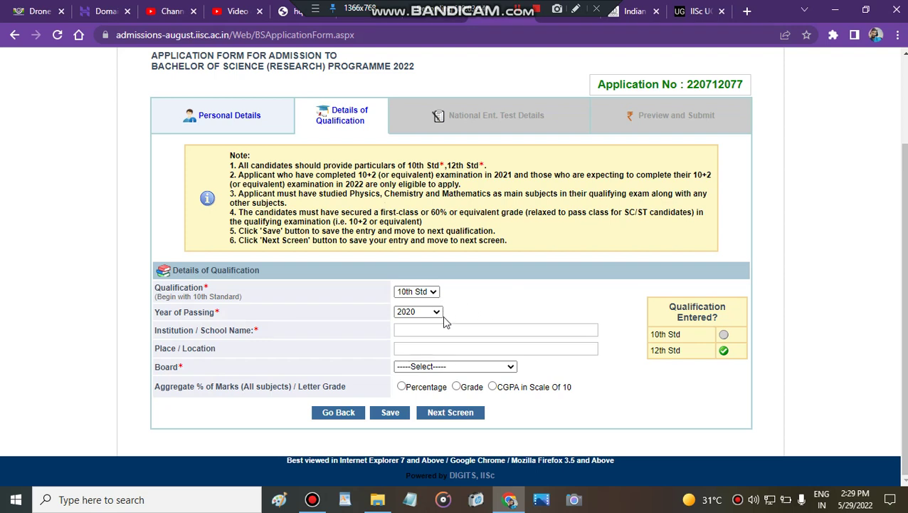
click(427, 327)
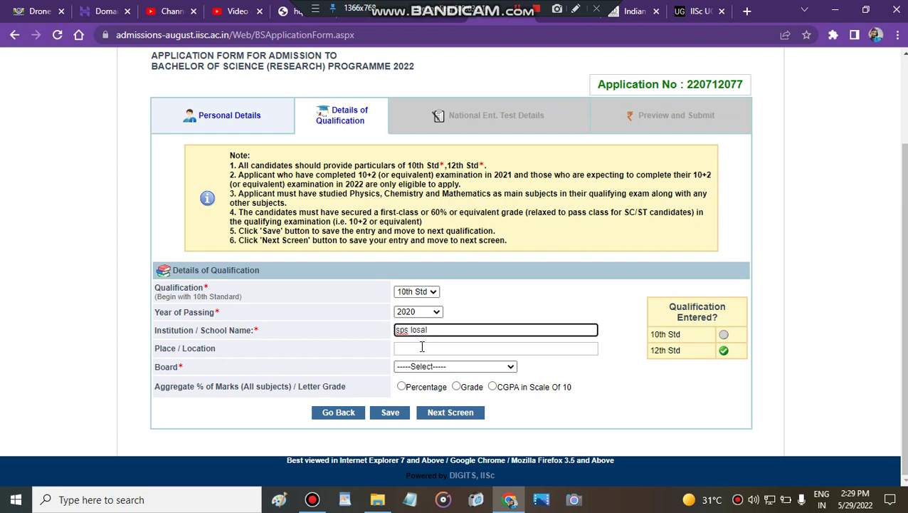
click(422, 346)
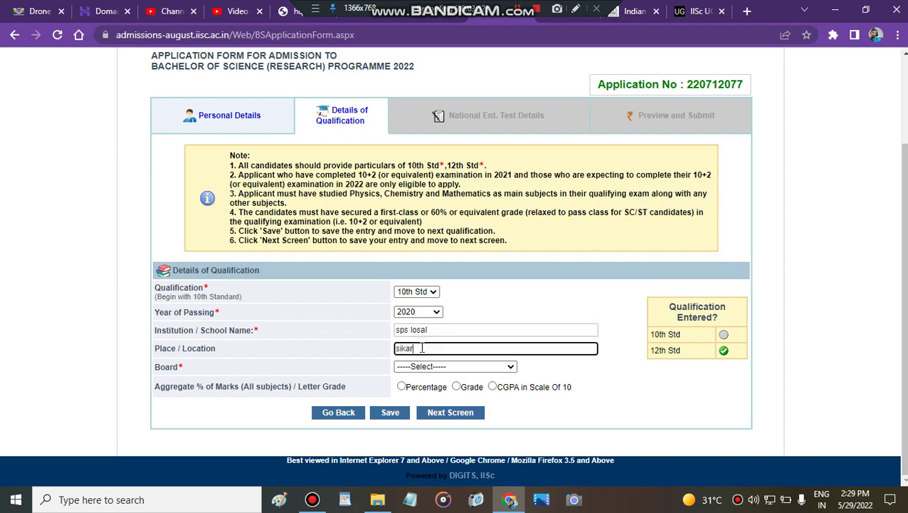
Set the 10th Std board to Rajasthan and the aggregate marks to 96 percent, and proceed to the national entrance test details.
click(420, 366)
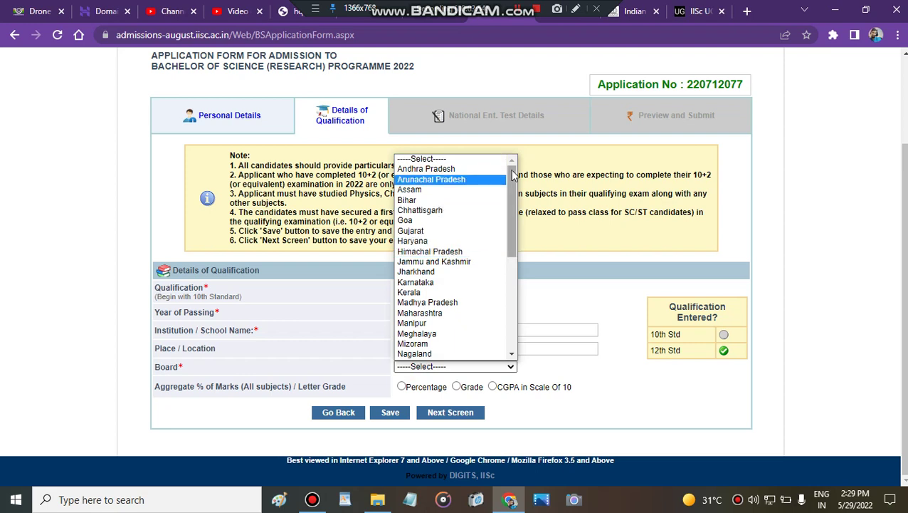
drag(514, 175, 514, 218)
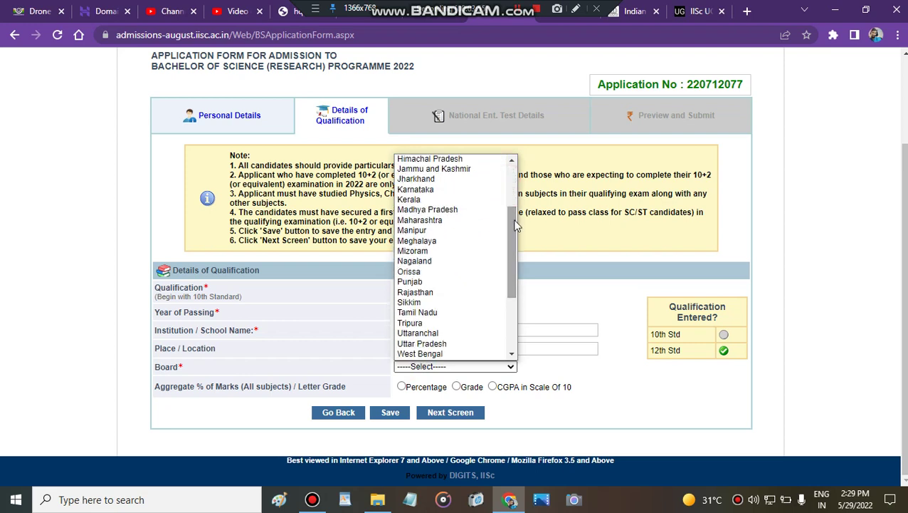
click(430, 292)
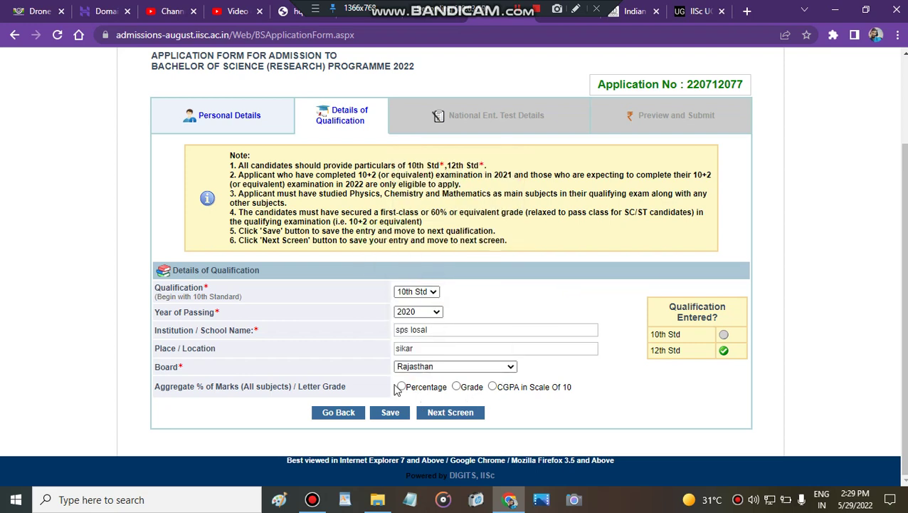
click(401, 387)
click(436, 406)
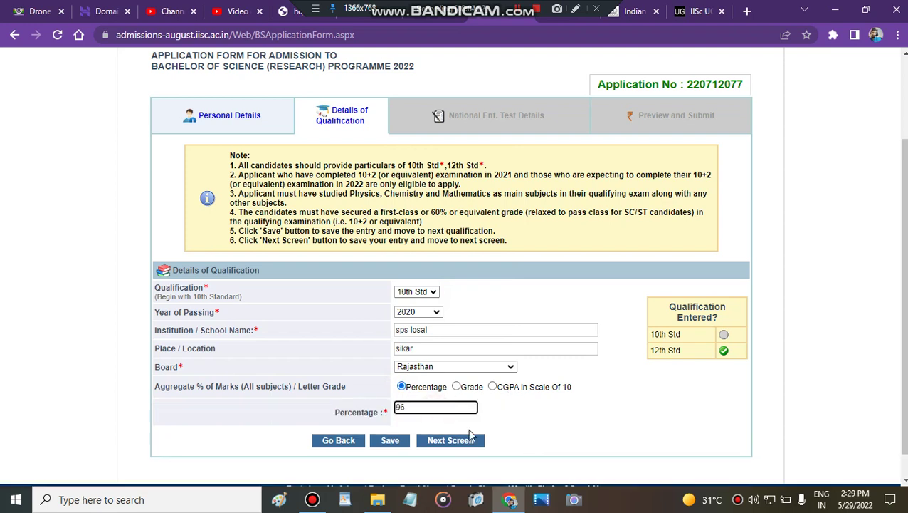
click(724, 335)
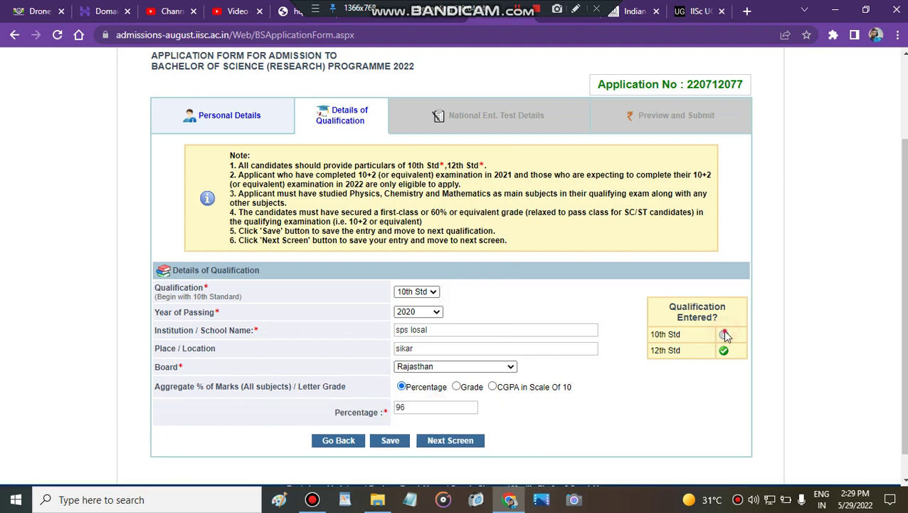
click(454, 439)
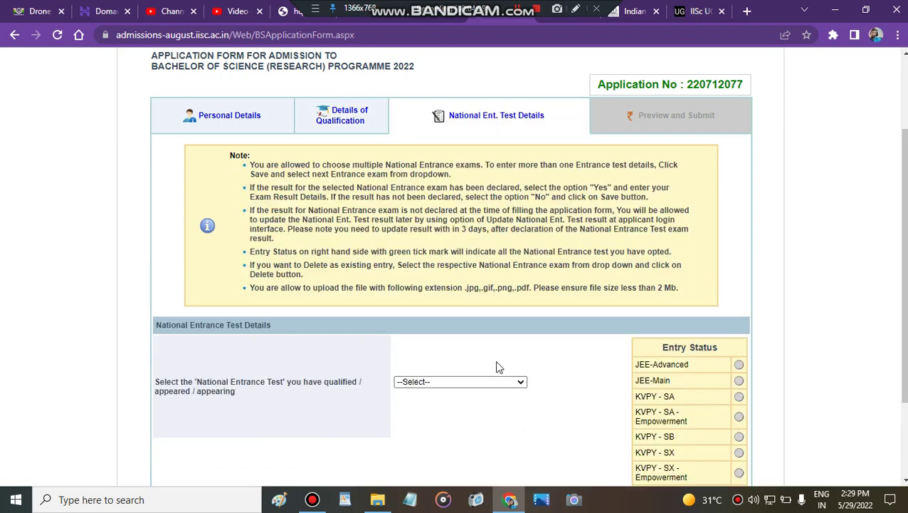
Try KVPY - SA and JEE-Main as the selected national entrance test.
scroll(498, 358, down, 1)
scroll(573, 325, down, 1)
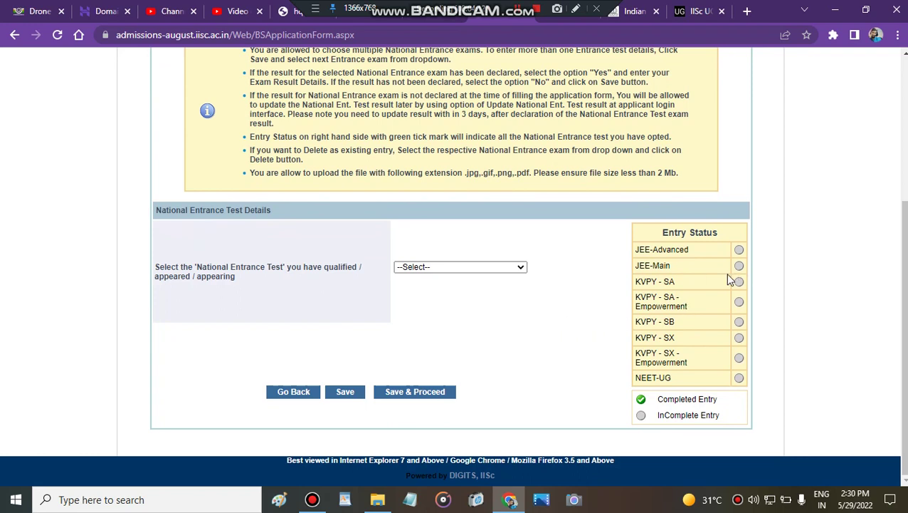
click(452, 265)
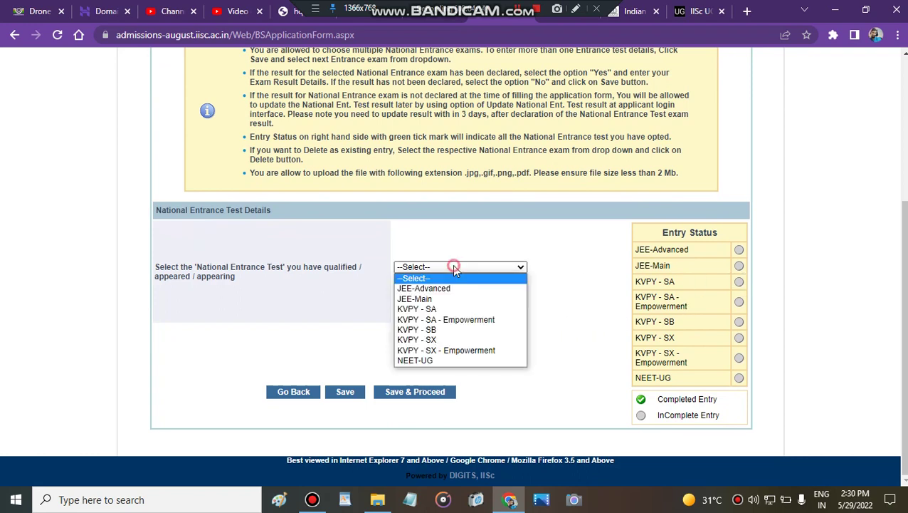
click(446, 310)
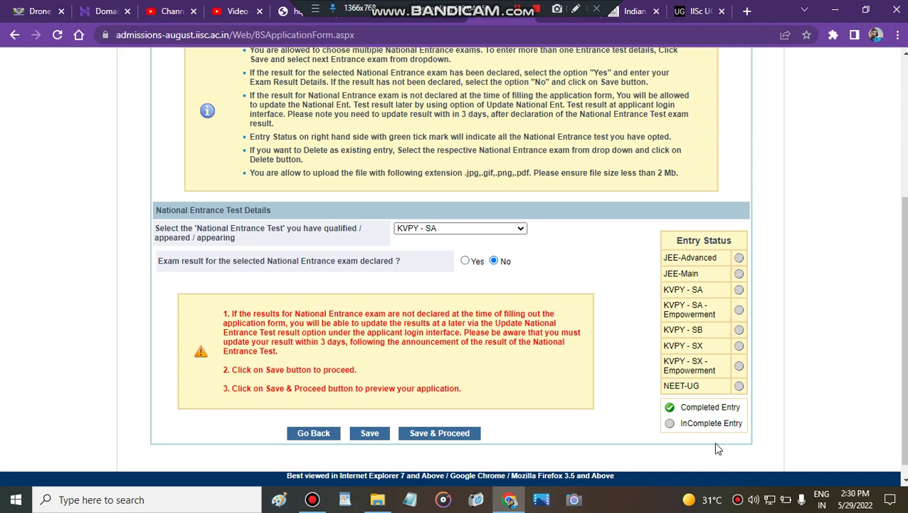
click(503, 228)
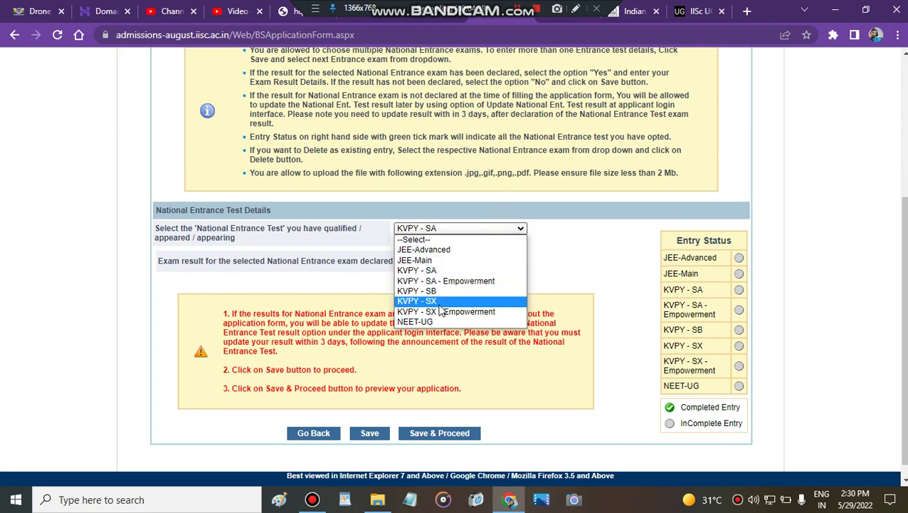
click(438, 260)
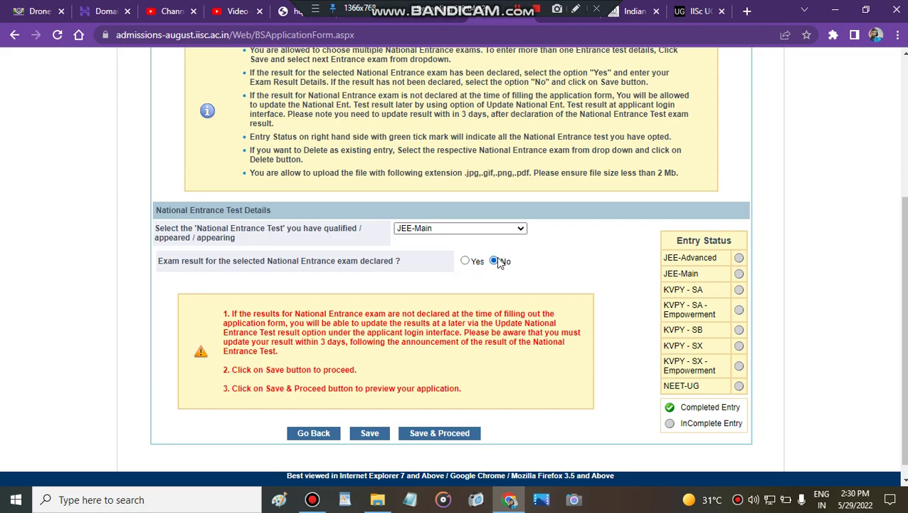
Select KVPY - SA as the national entrance test, save it and proceed to the application preview.
scroll(548, 258, up, 3)
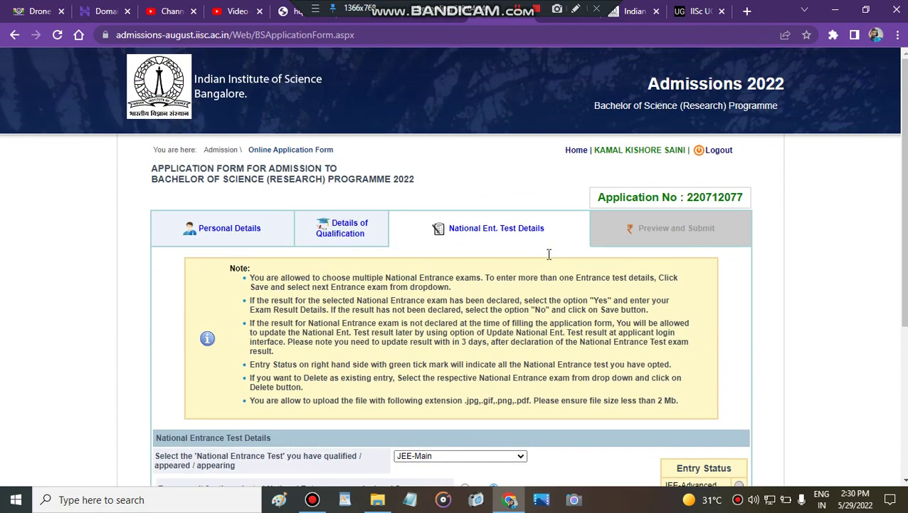
scroll(549, 254, down, 2)
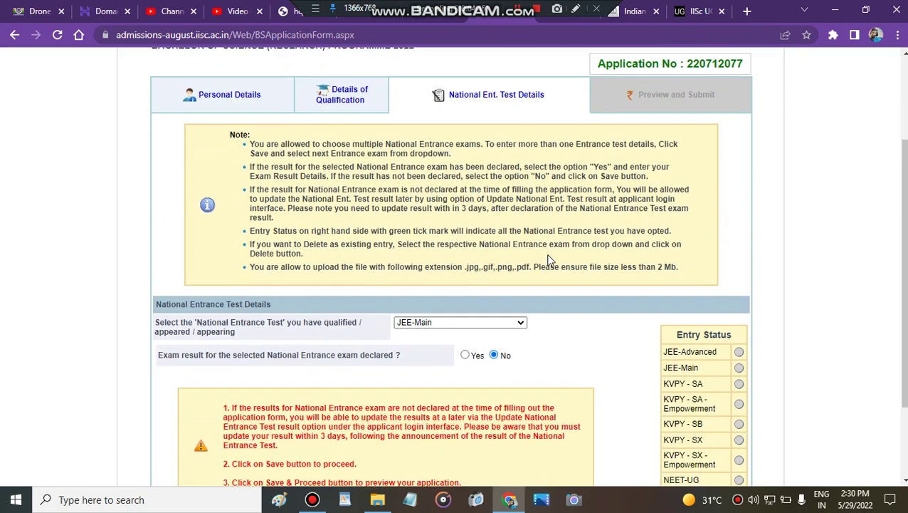
click(488, 323)
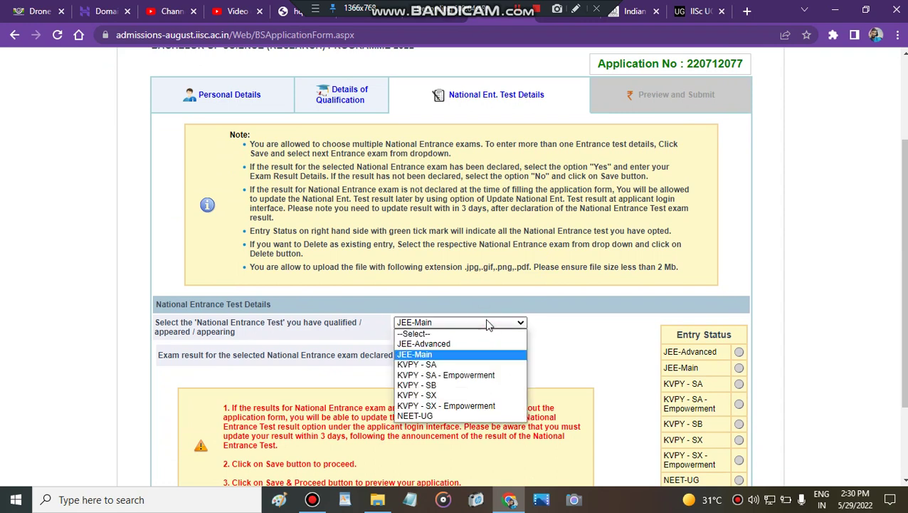
click(466, 364)
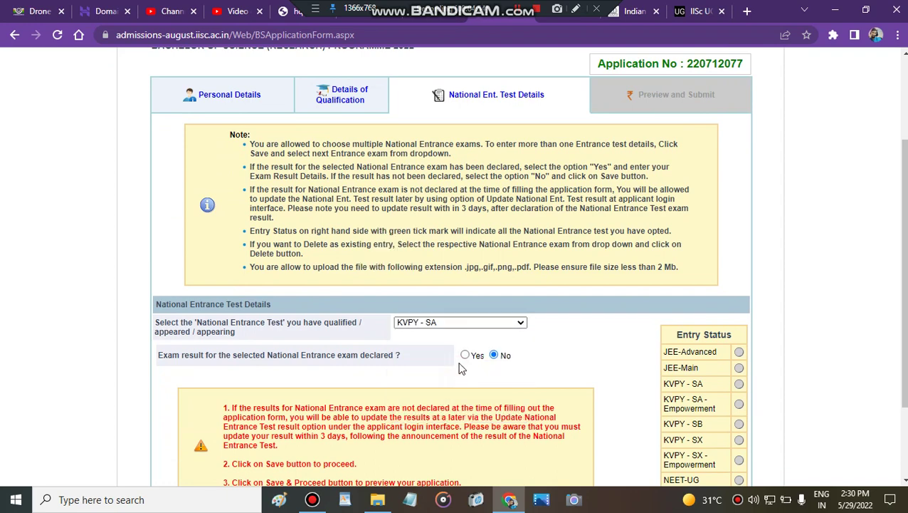
scroll(463, 363, down, 2)
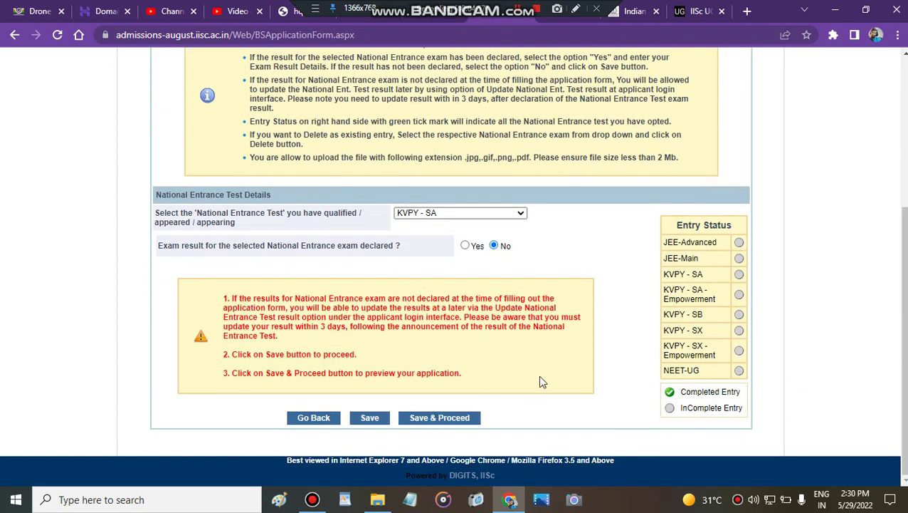
click(468, 420)
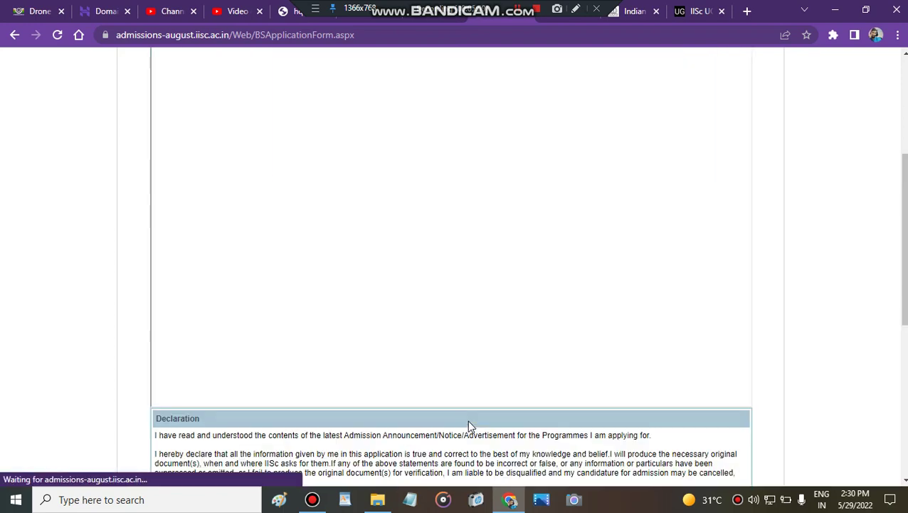
Review the generated application preview, the declaration, the application fee and the payment instructions.
scroll(676, 369, up, 3)
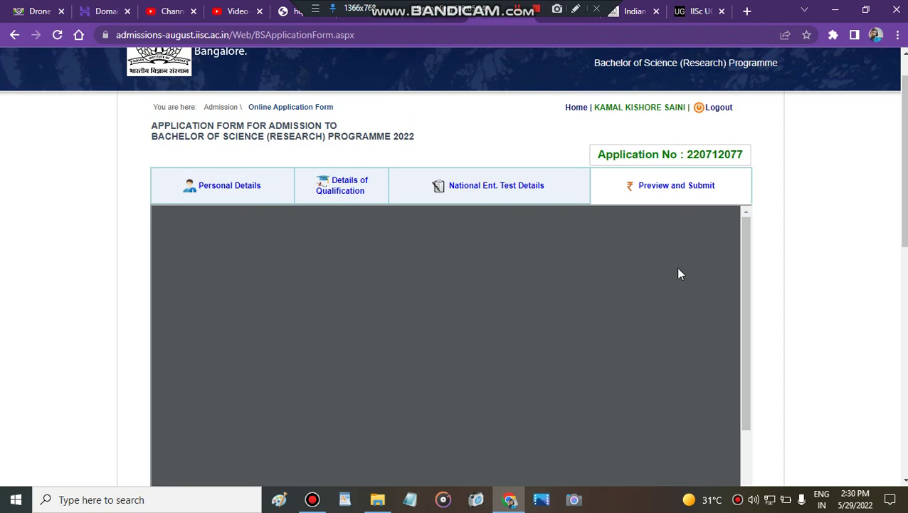
scroll(755, 295, down, 1)
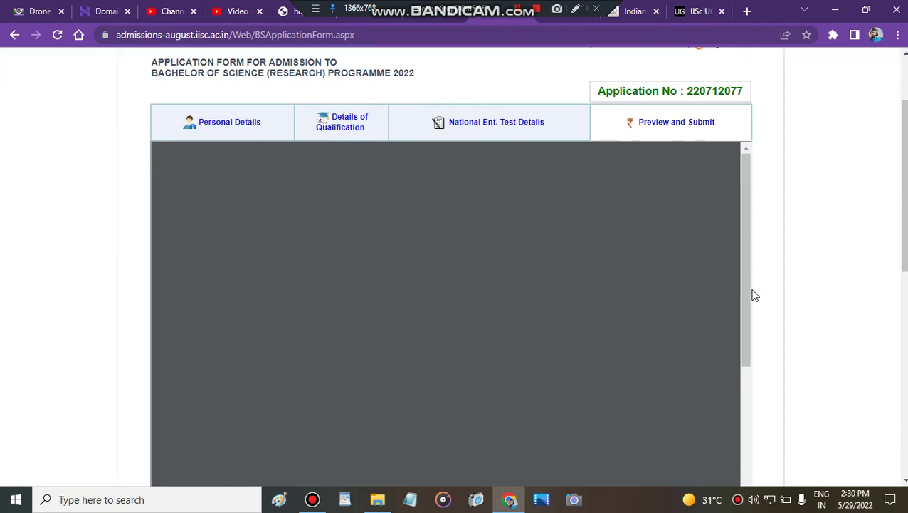
scroll(754, 295, down, 1)
scroll(657, 291, down, 4)
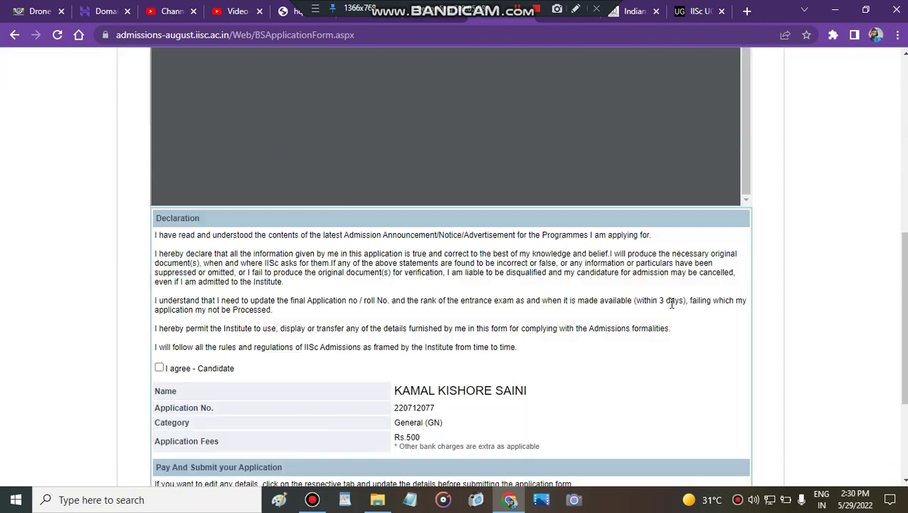
scroll(665, 297, up, 3)
scroll(608, 265, up, 3)
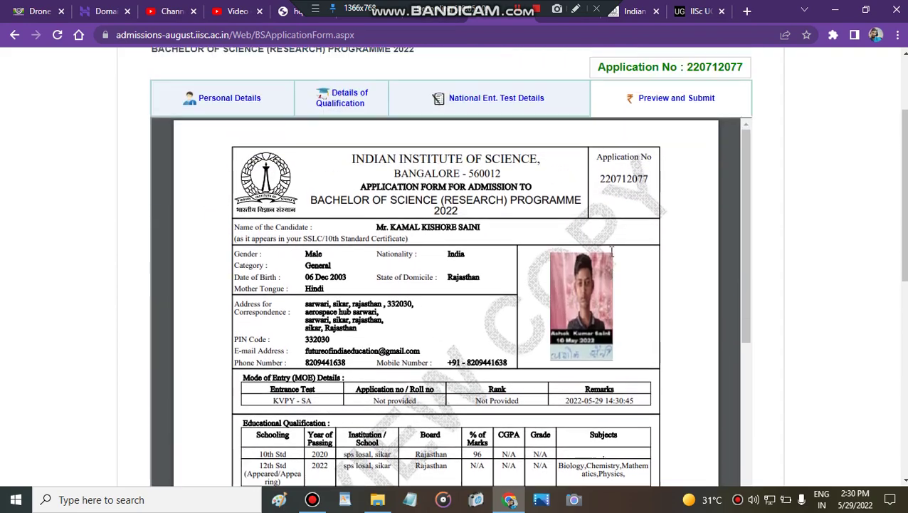
scroll(619, 267, down, 2)
scroll(628, 269, down, 3)
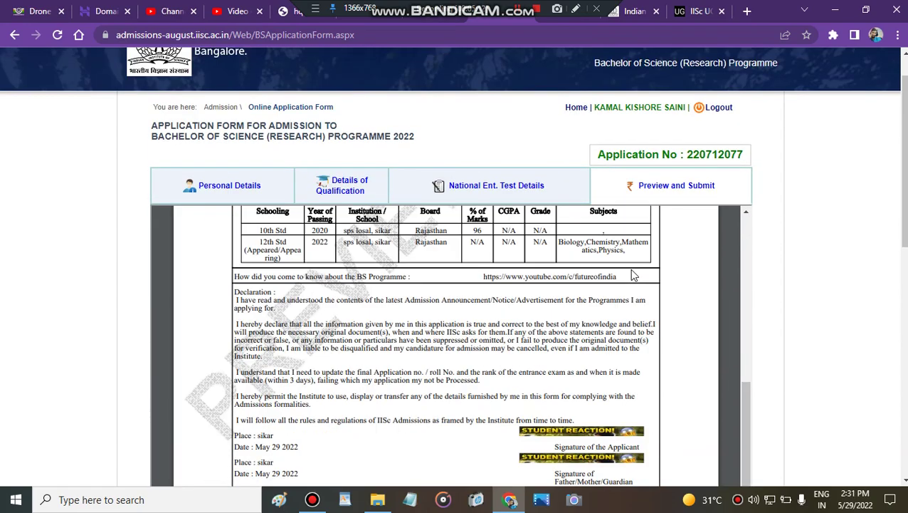
scroll(683, 324, down, 4)
scroll(678, 320, down, 5)
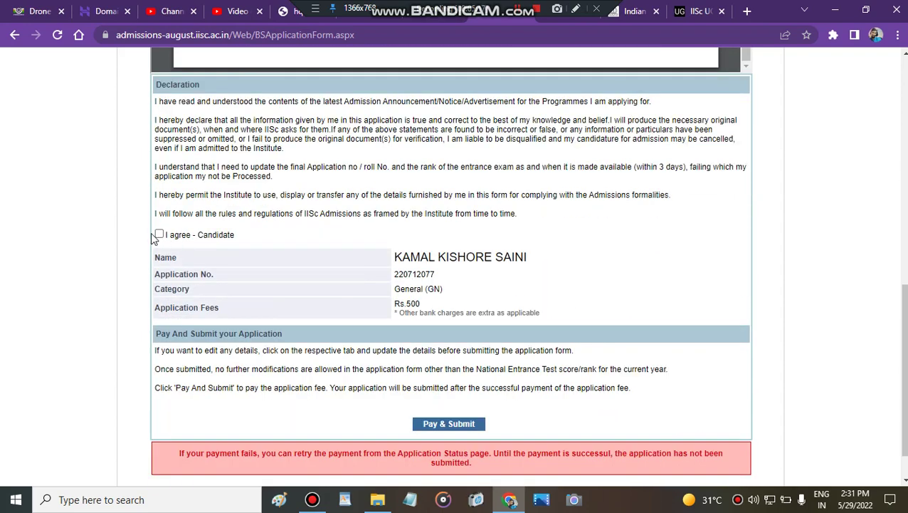
Agree to the candidate declaration and proceed to pay the application fee and submit the application.
click(158, 235)
scroll(322, 261, down, 2)
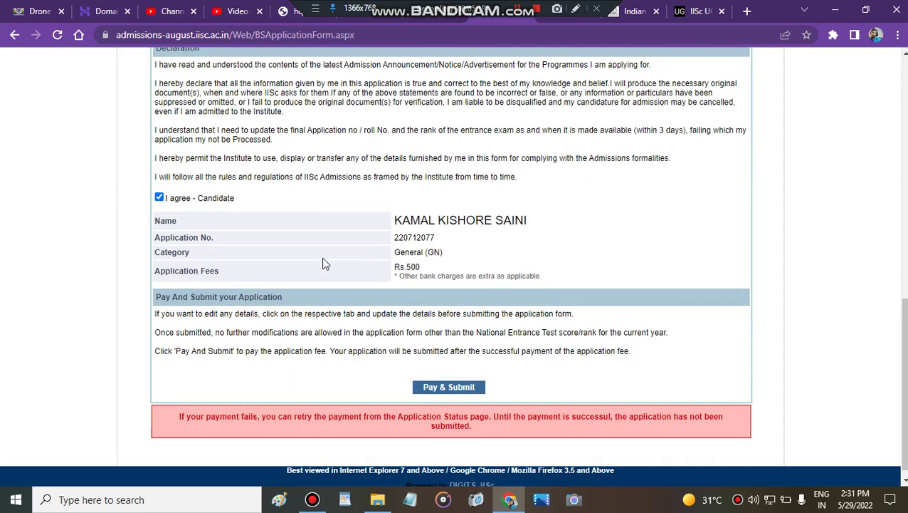
click(445, 380)
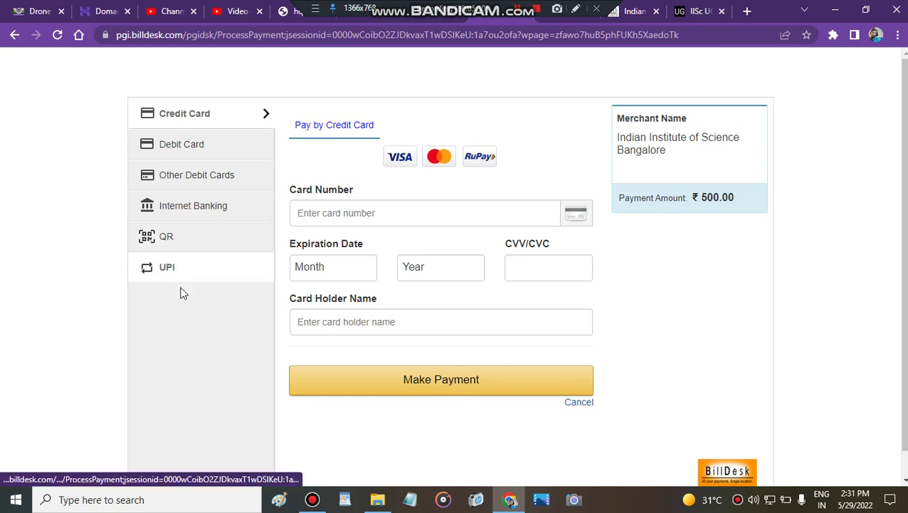
Examine the banks available for paying the fee through Internet Banking.
click(203, 211)
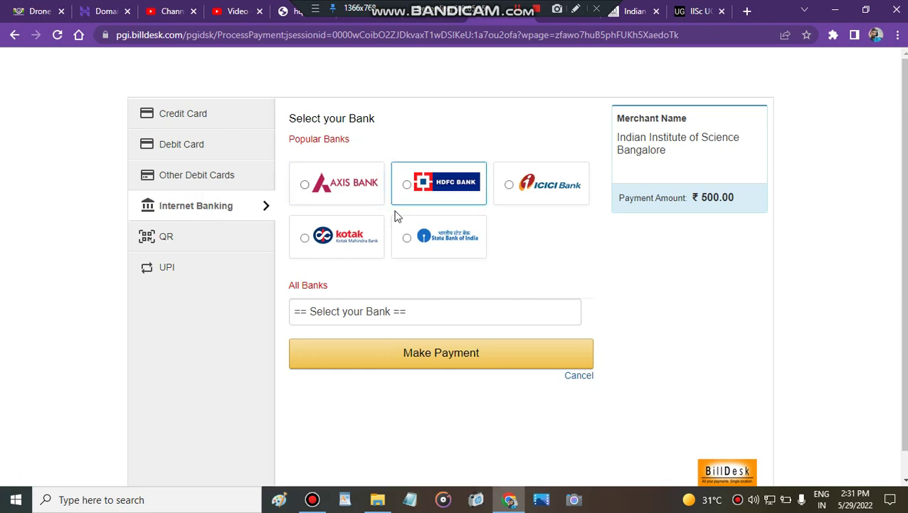
click(304, 313)
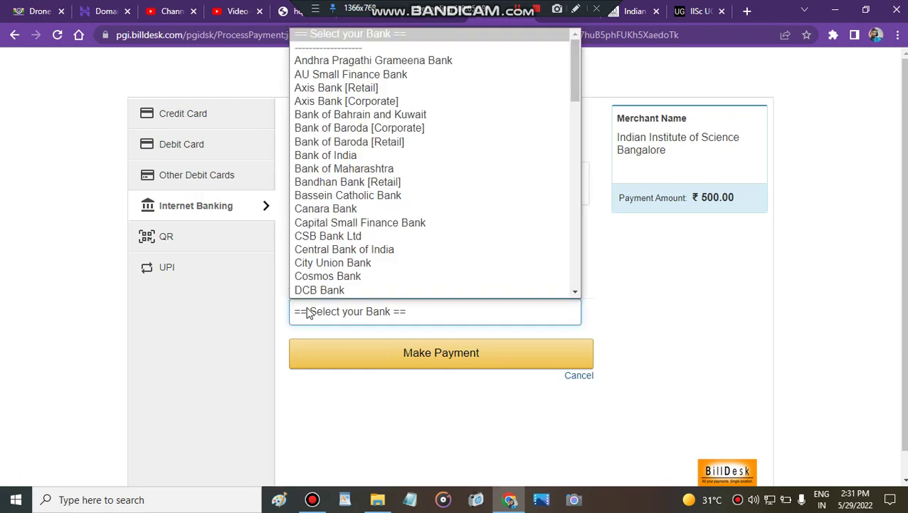
scroll(319, 257, down, 5)
scroll(319, 260, down, 5)
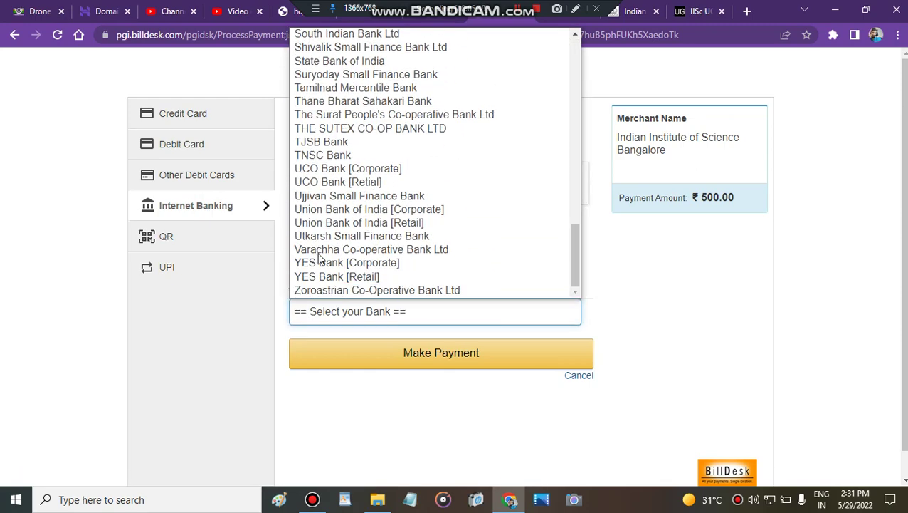
scroll(319, 259, up, 10)
click(225, 294)
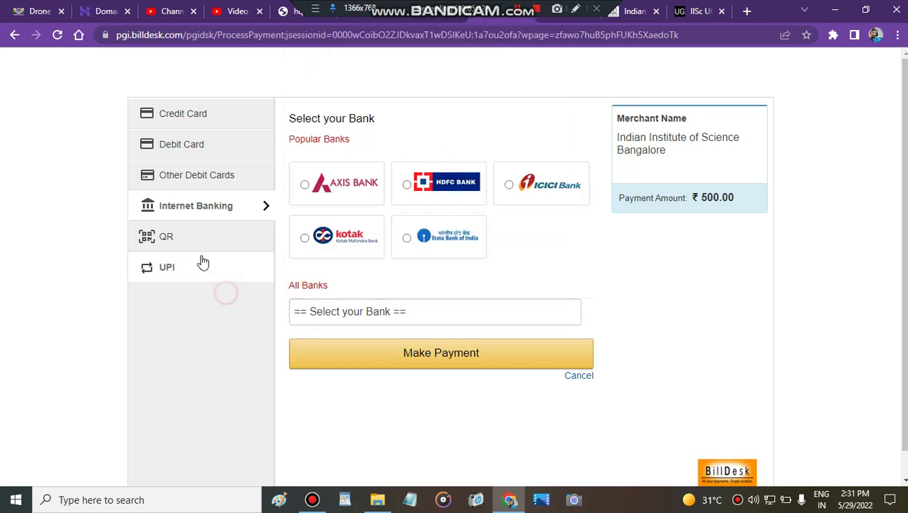
Try QR as the payment method, proceed past the convenience fee summary to the scan page, and return to the payment options.
click(196, 240)
click(393, 206)
click(378, 255)
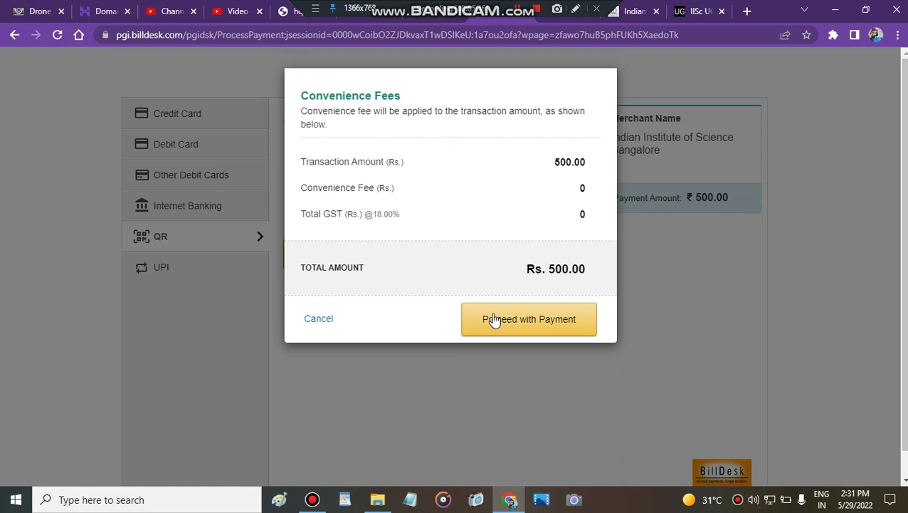
click(494, 320)
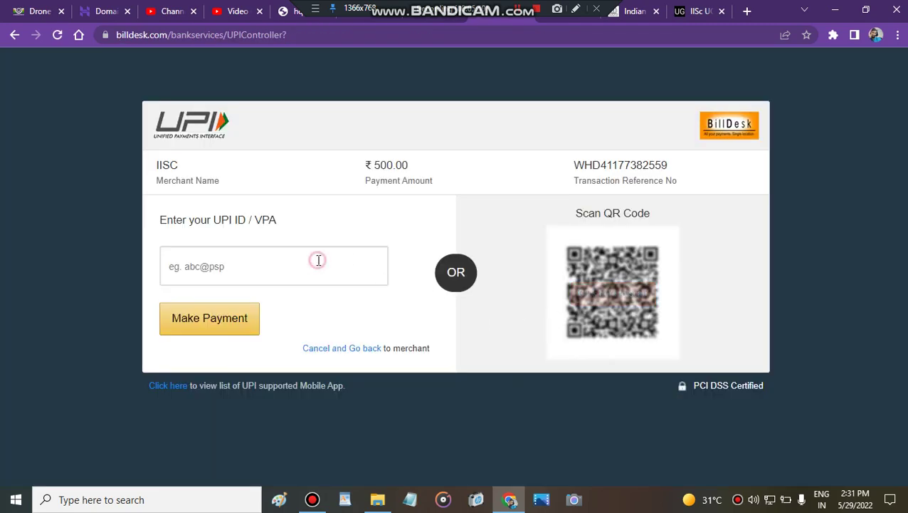
click(601, 305)
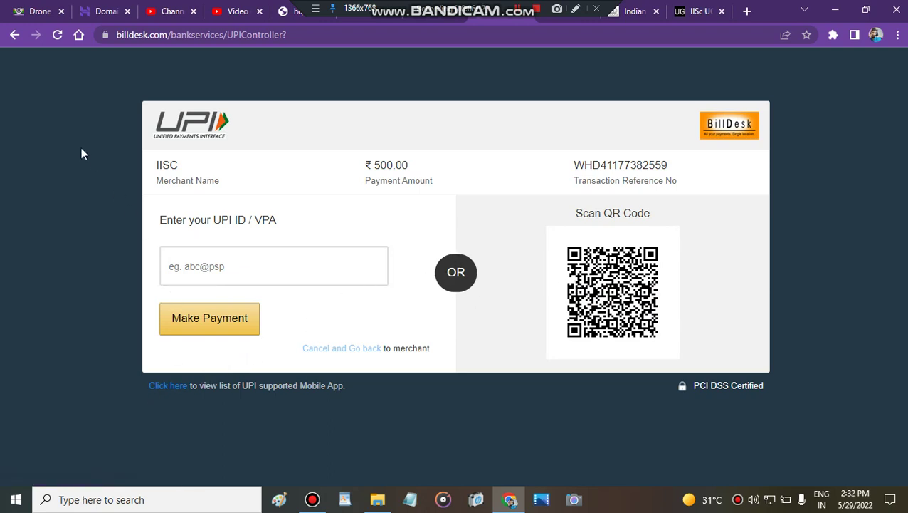
click(12, 35)
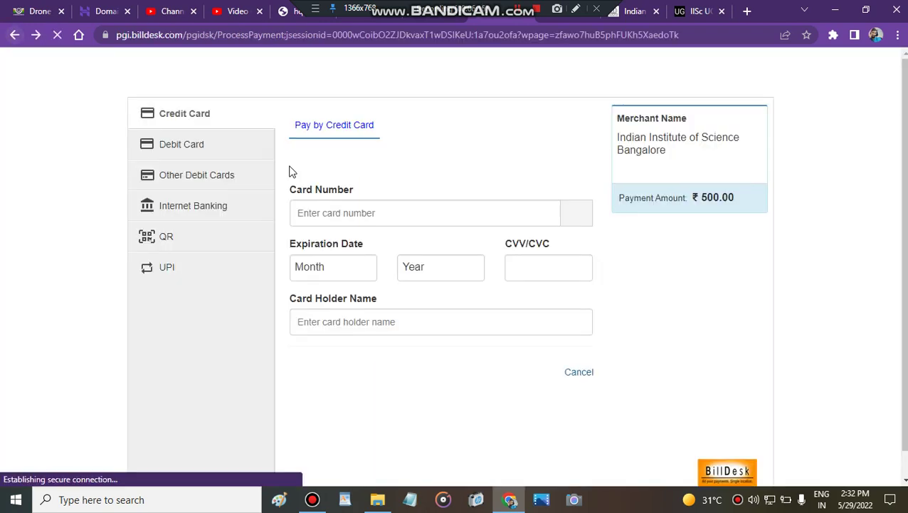
Examine the card number, expiration date, CVV and card holder fields required for Debit Card payment.
click(195, 144)
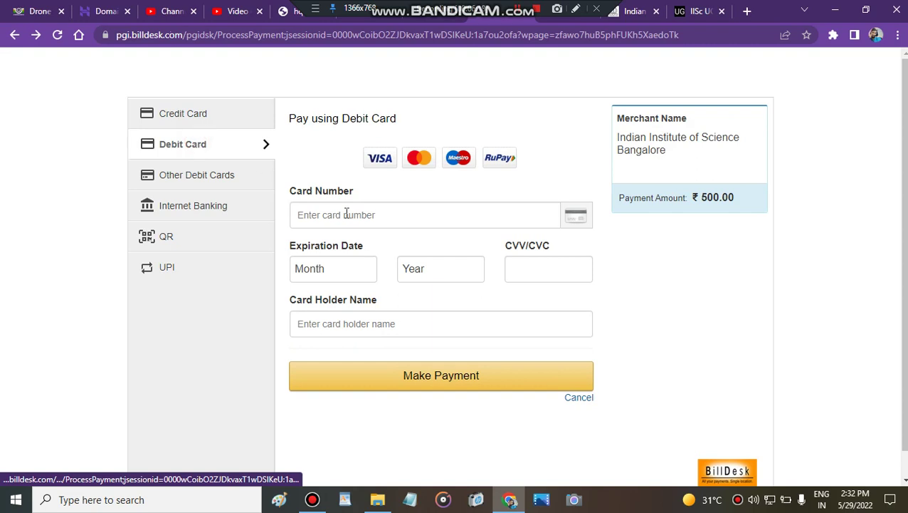
click(314, 212)
click(327, 268)
click(420, 276)
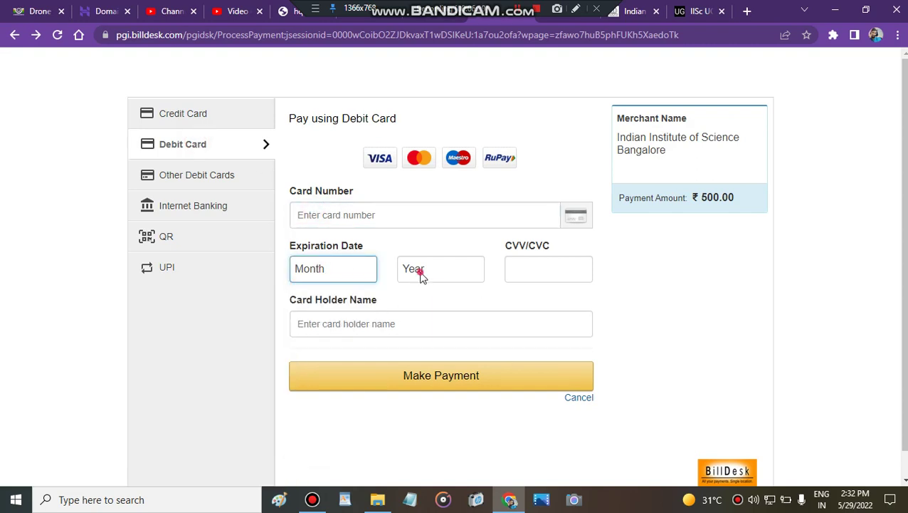
click(420, 276)
click(525, 273)
click(398, 324)
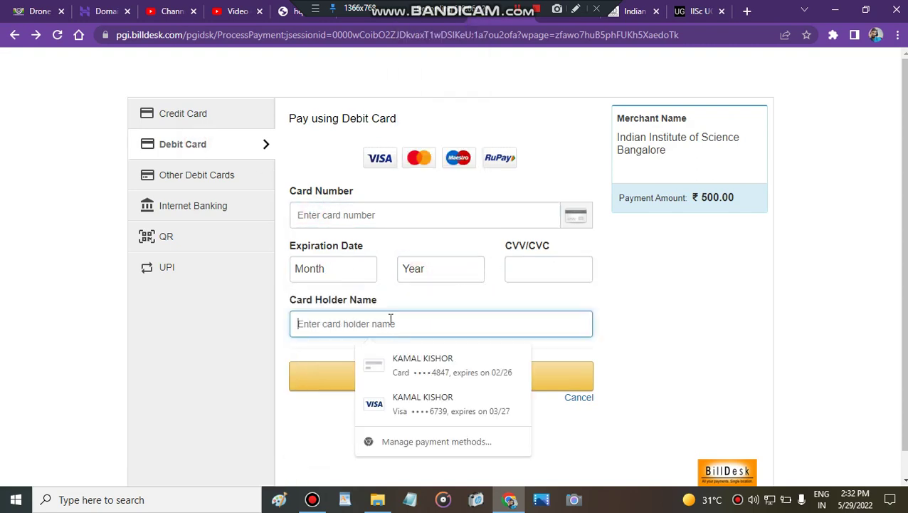
scroll(369, 284, down, 1)
scroll(408, 266, up, 1)
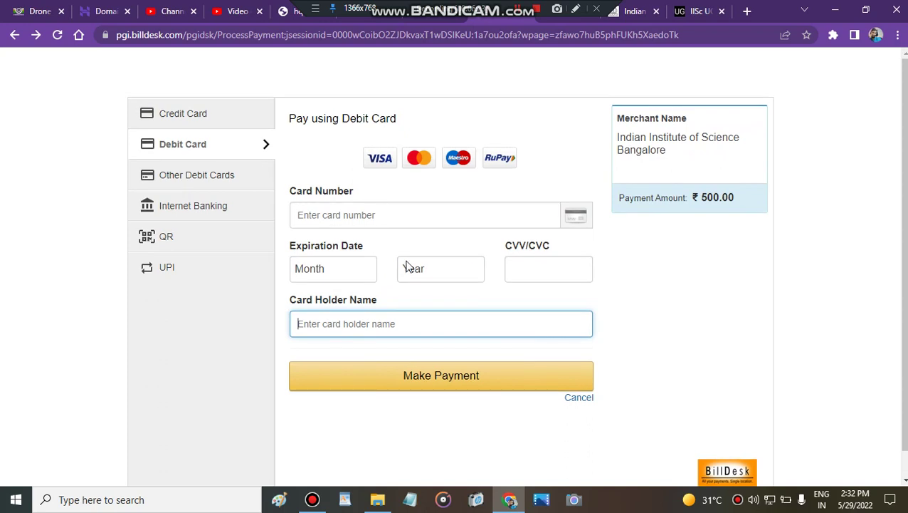
click(457, 125)
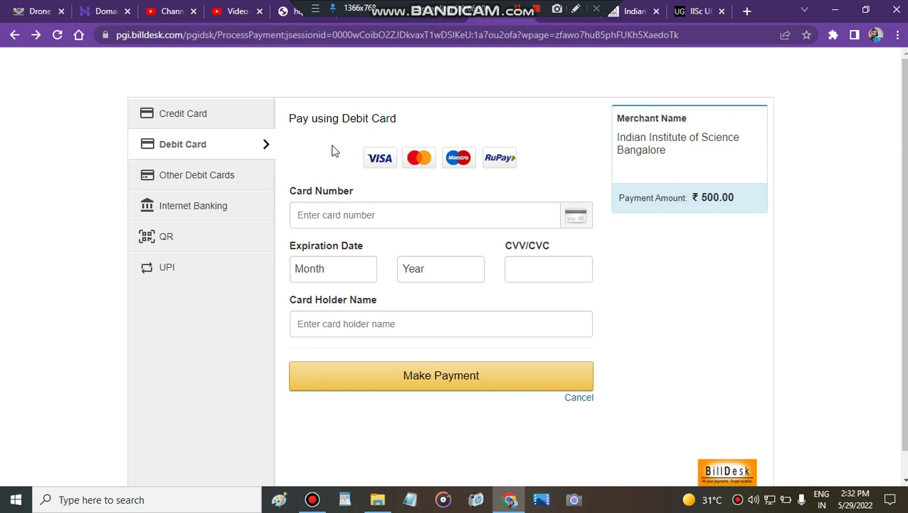
Compare the Other Debit Cards, Credit Card and UPI payment options for the application fee.
click(224, 183)
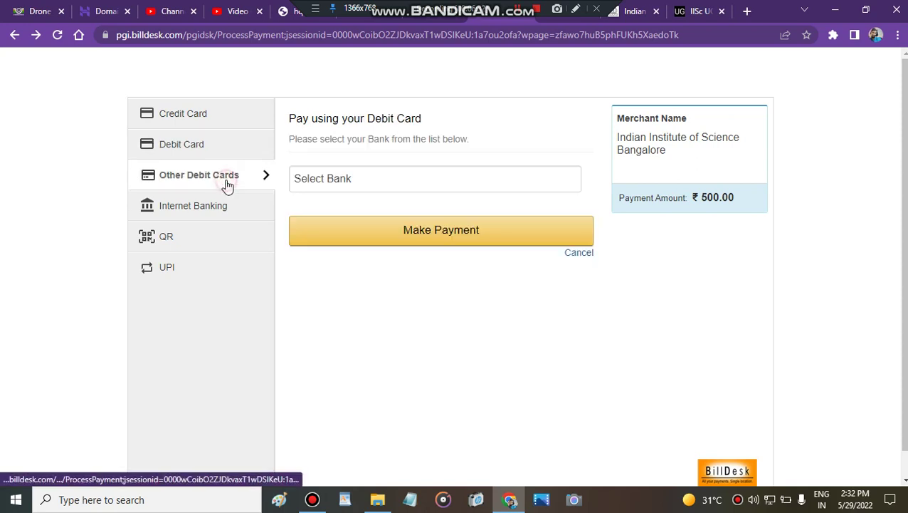
click(334, 184)
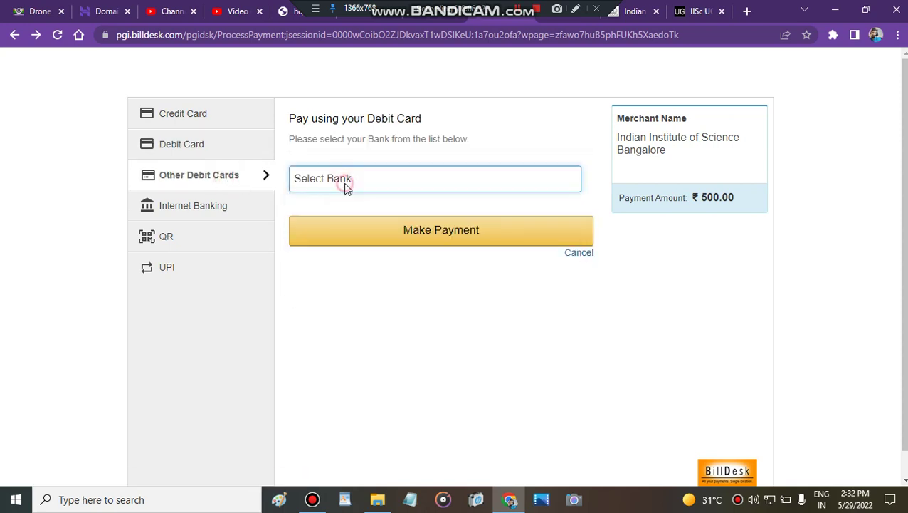
click(228, 149)
click(205, 127)
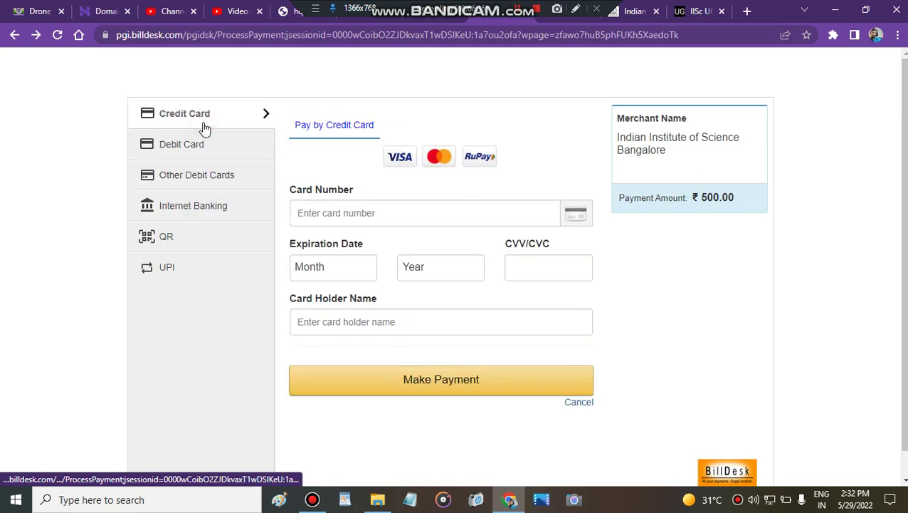
scroll(214, 203, down, 1)
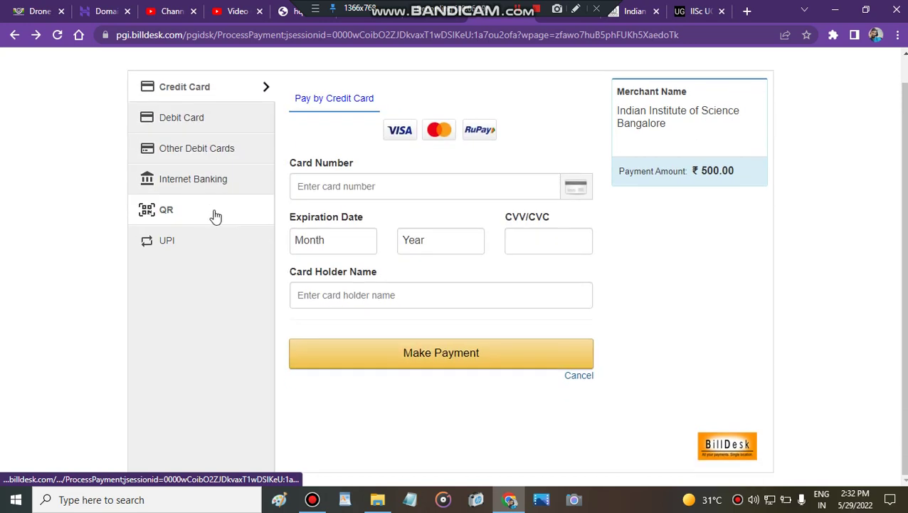
click(189, 245)
click(198, 223)
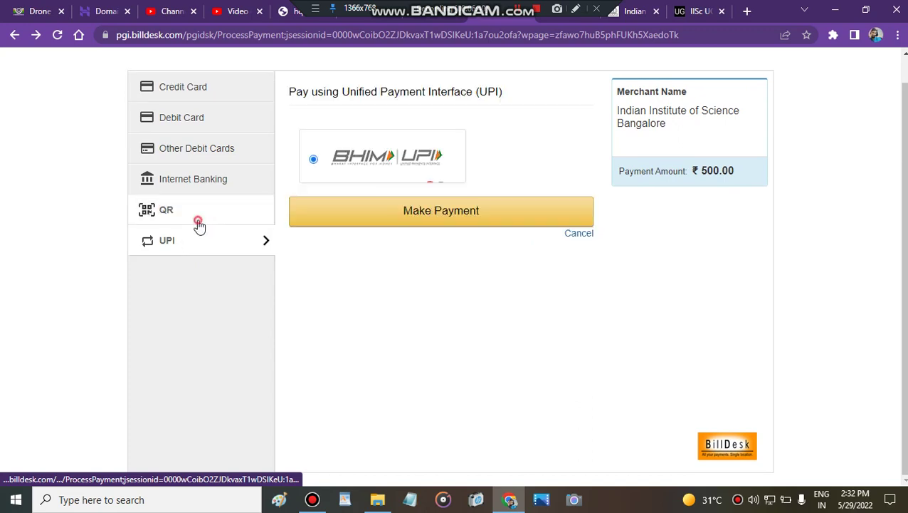
click(204, 188)
click(205, 123)
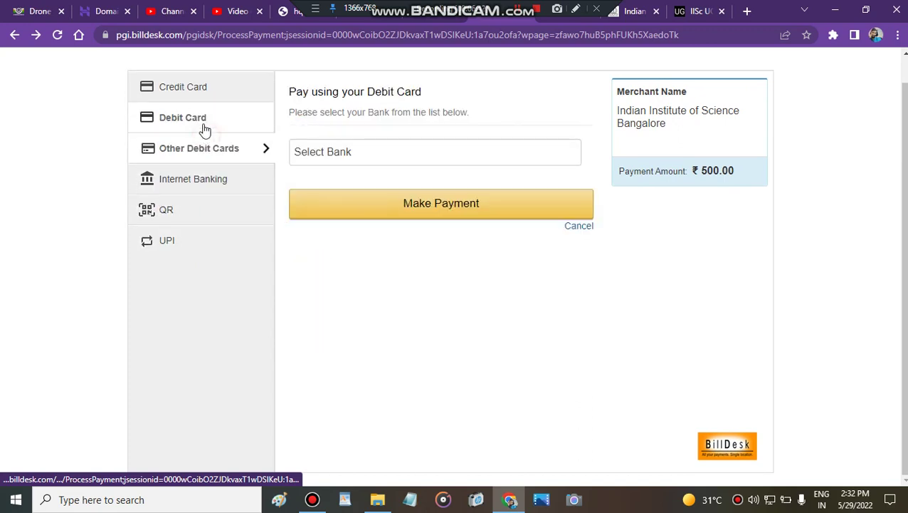
click(232, 89)
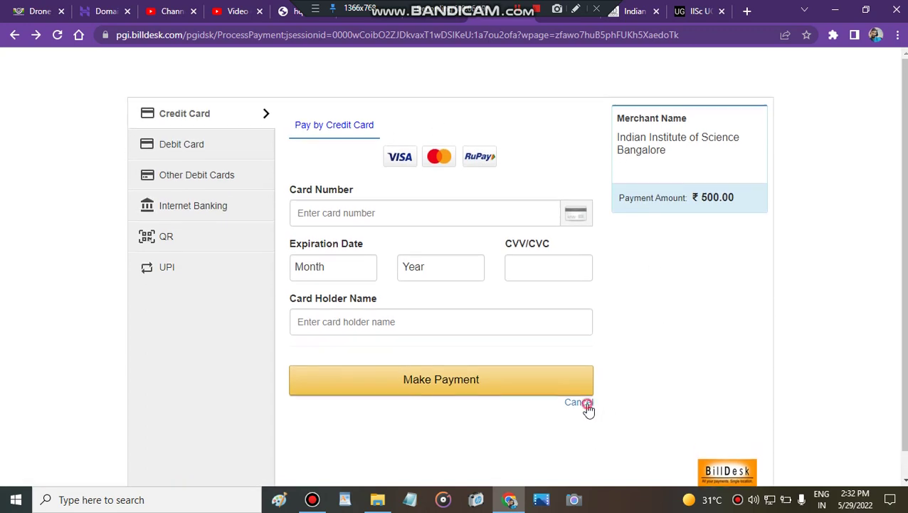
Abort the payment transaction with the reason "I cannot find my bank payment option", filling in the contact's e-mail address and mobile number.
click(586, 401)
click(521, 358)
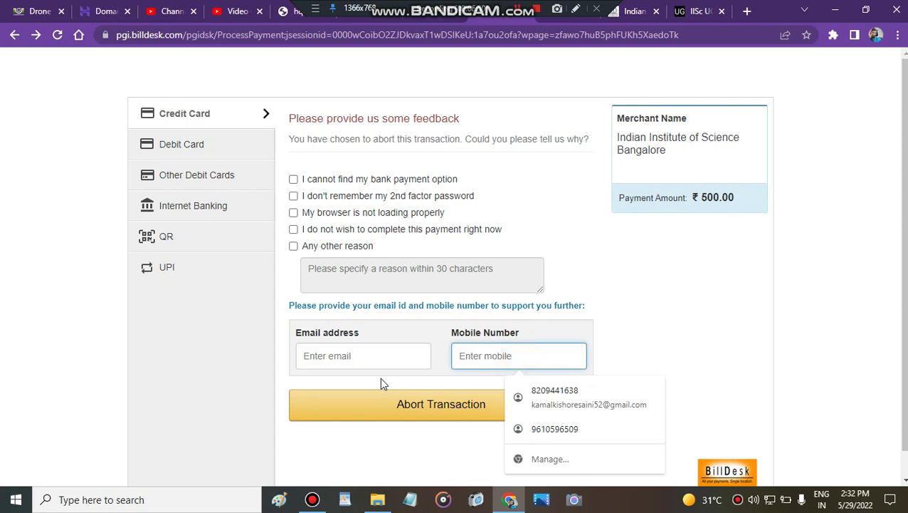
click(396, 369)
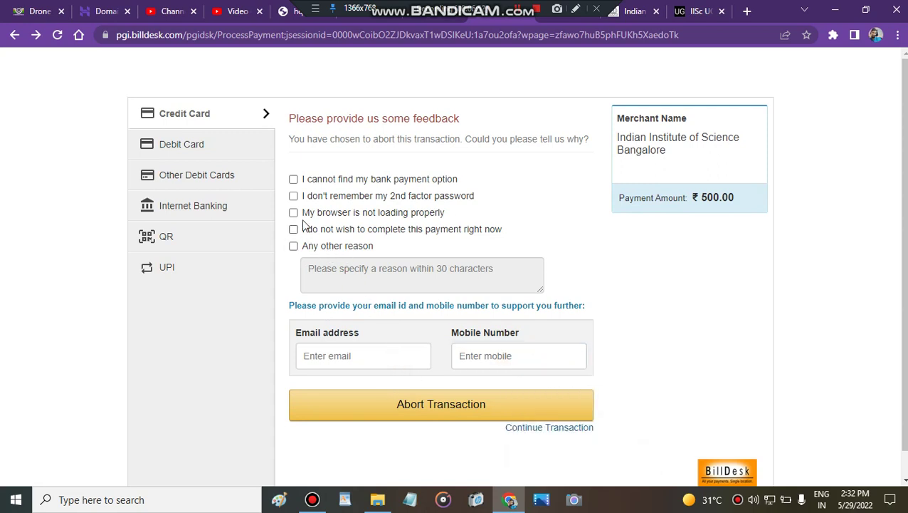
click(293, 178)
click(344, 354)
click(457, 385)
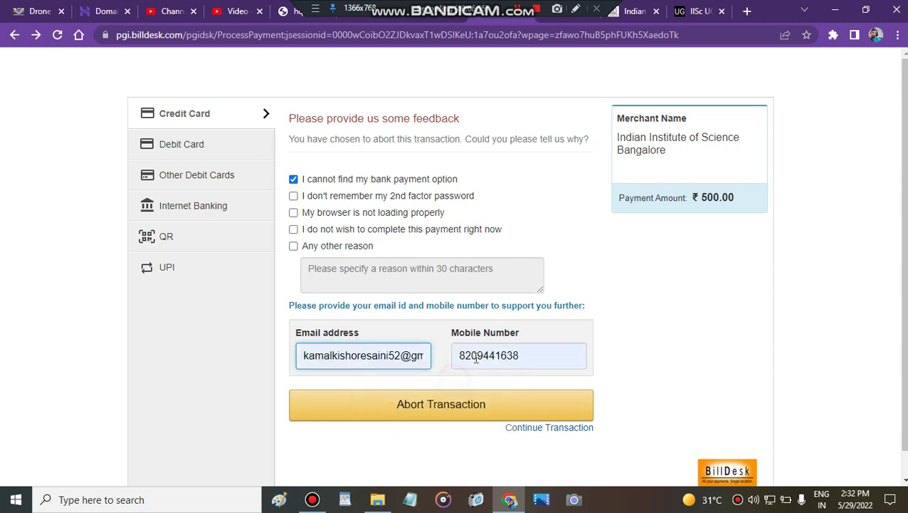
click(441, 404)
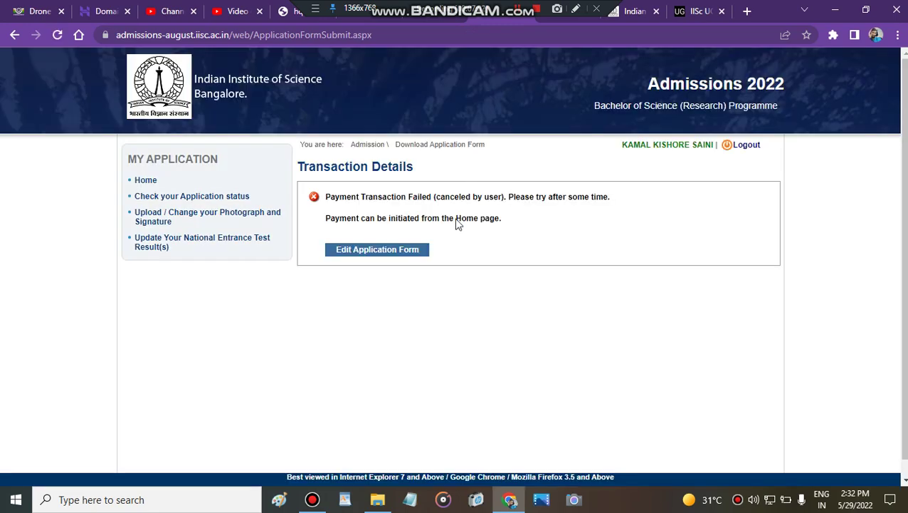
Reopen the application form for editing and review its personal details and uploaded images.
click(412, 250)
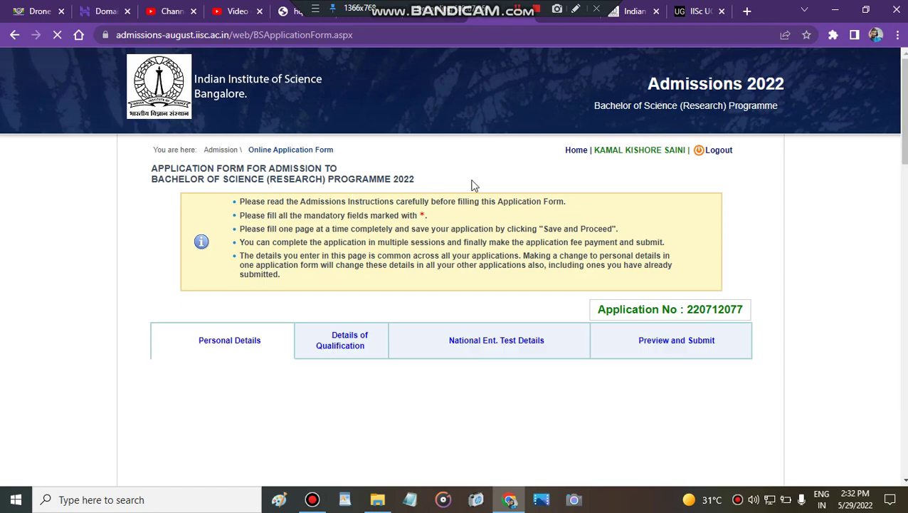
scroll(559, 198, down, 10)
scroll(559, 199, down, 2)
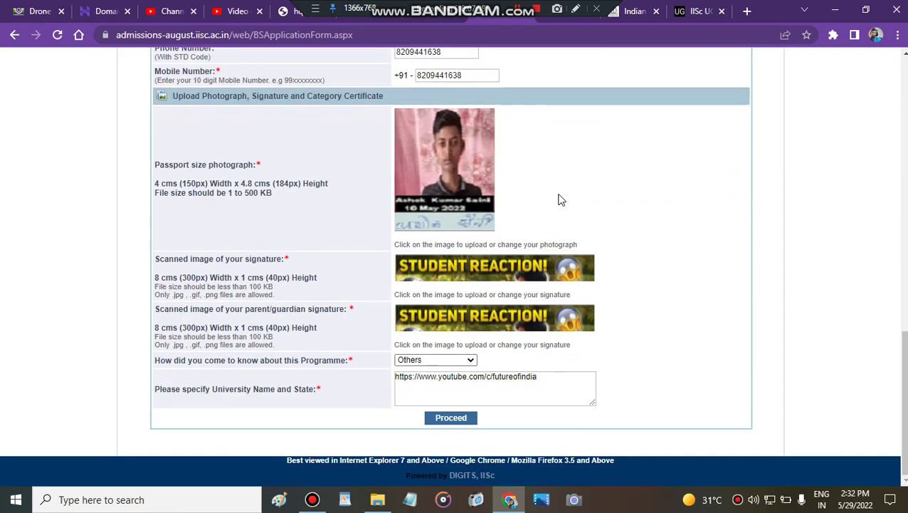
scroll(474, 348, up, 15)
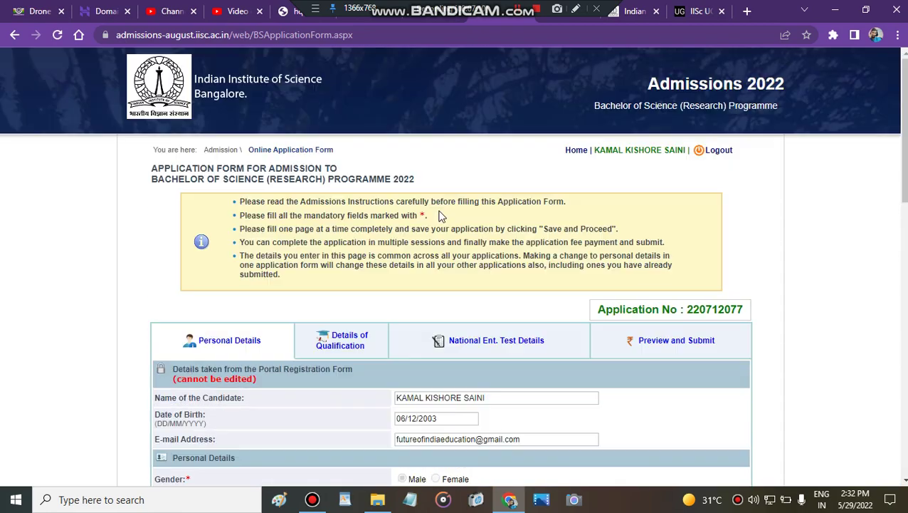
Go to the admissions start page and examine the degree programmes with their application and information options.
click(234, 153)
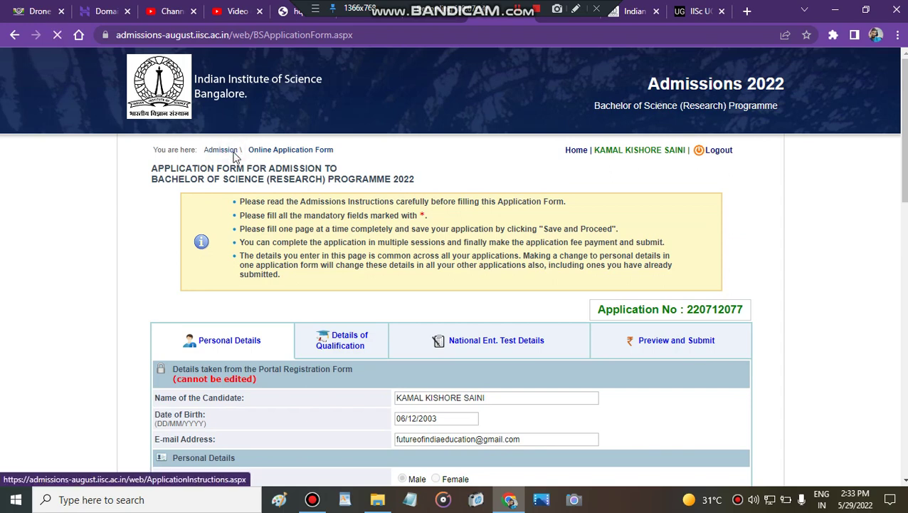
scroll(356, 185, down, 1)
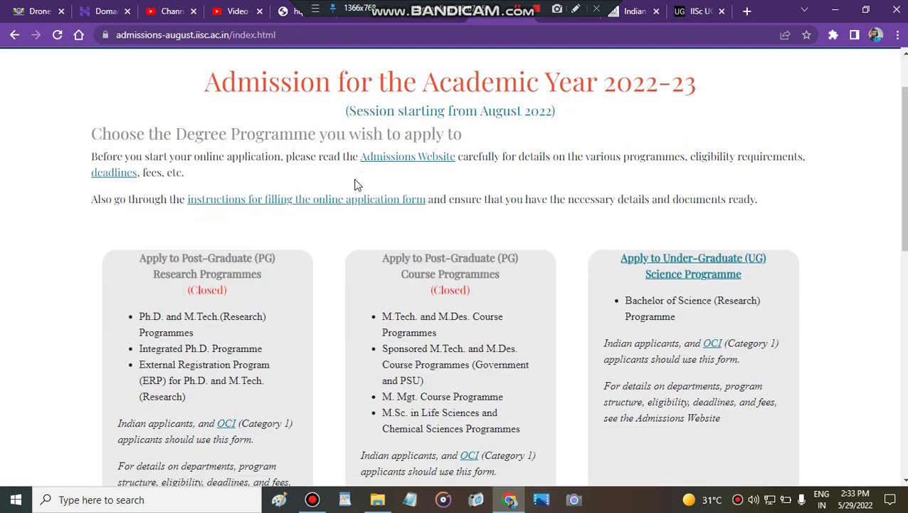
scroll(356, 184, down, 5)
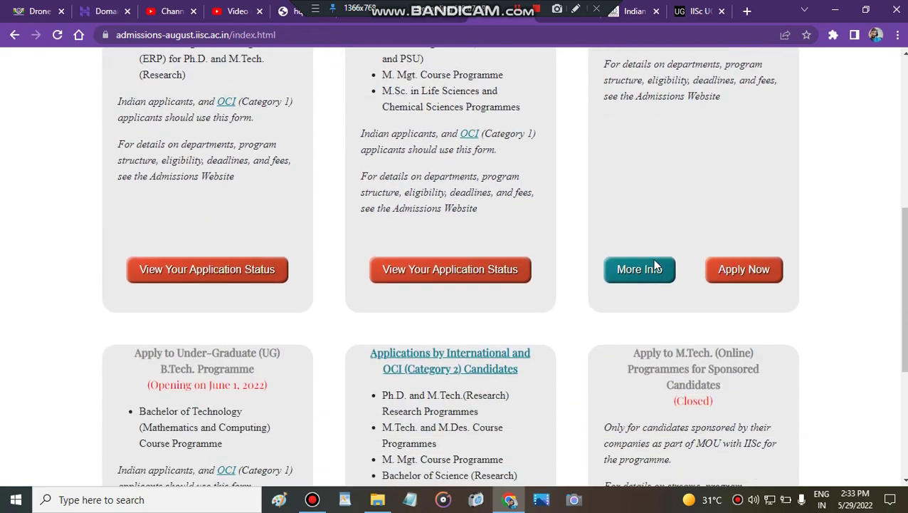
scroll(654, 267, up, 3)
scroll(479, 209, up, 1)
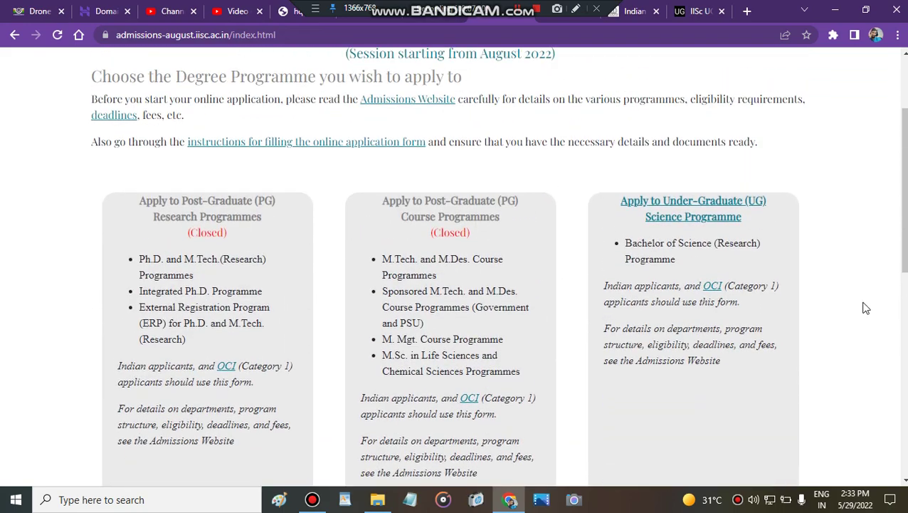
scroll(866, 307, down, 4)
scroll(775, 309, down, 2)
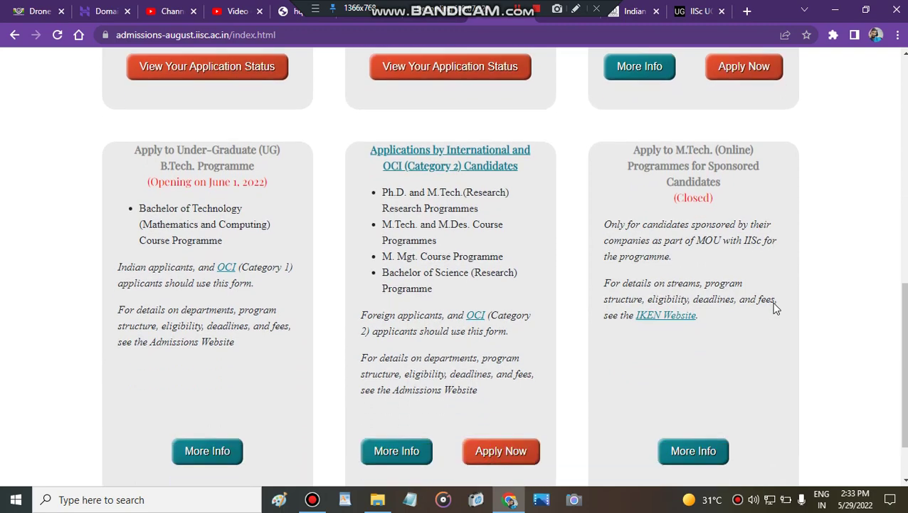
scroll(774, 302, up, 1)
scroll(775, 303, up, 2)
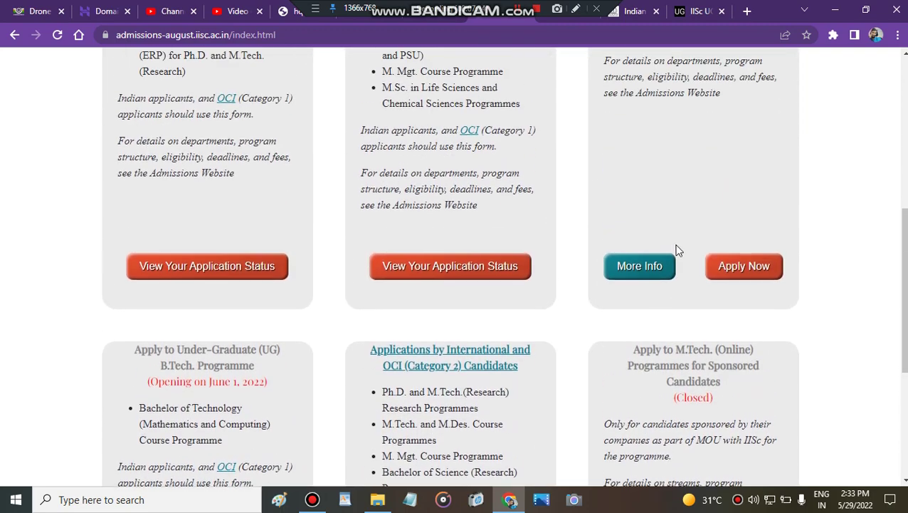
Open the additional information page for the Bachelor of Science (Research) programme and read its 2022 admission notice.
click(646, 265)
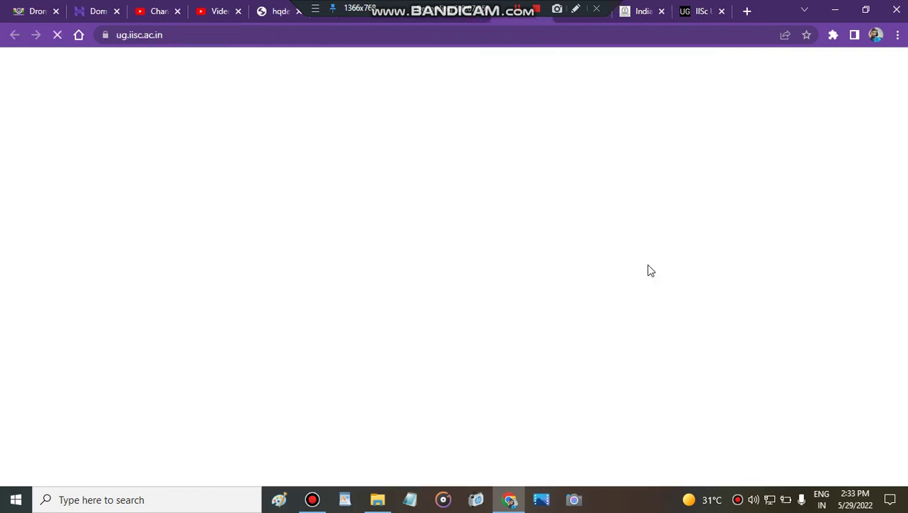
scroll(617, 267, down, 3)
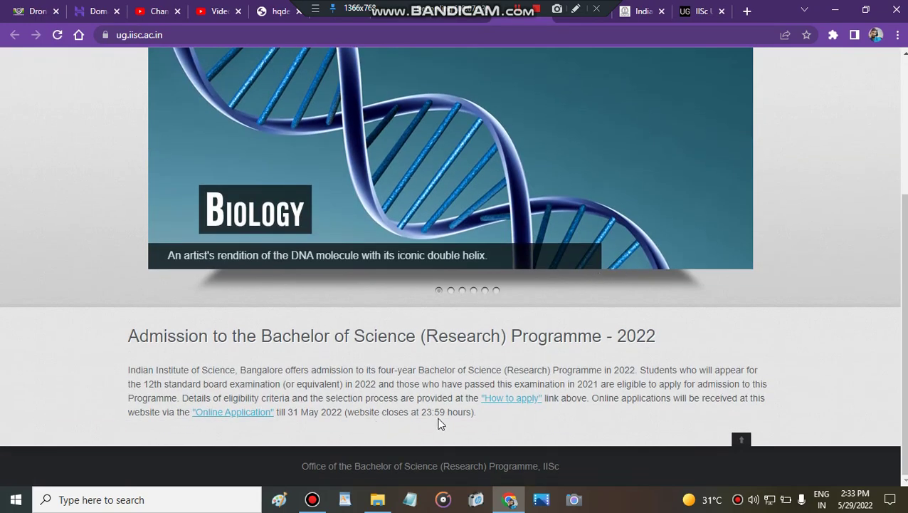
scroll(405, 413, up, 3)
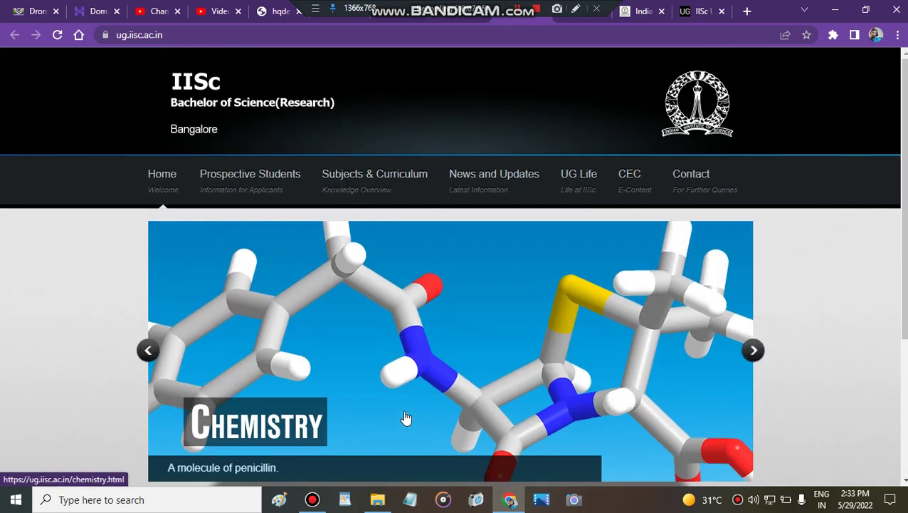
scroll(436, 339, down, 3)
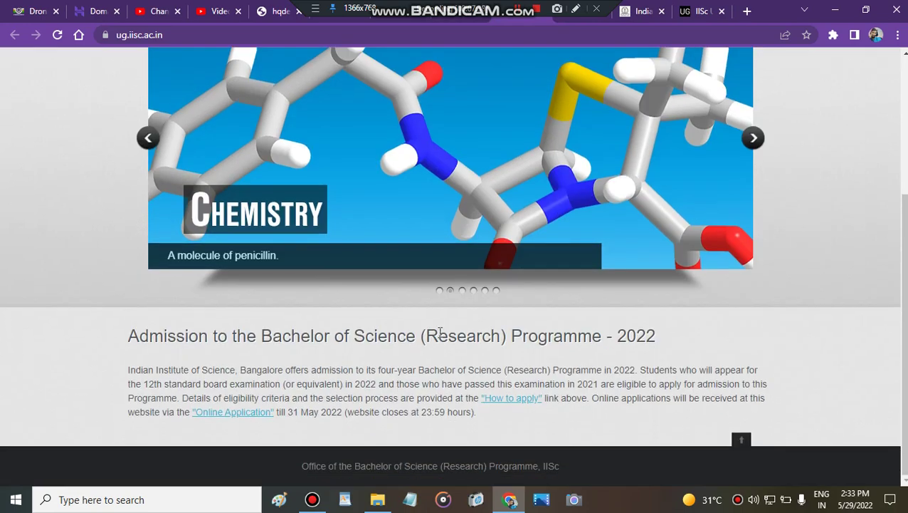
scroll(490, 247, up, 3)
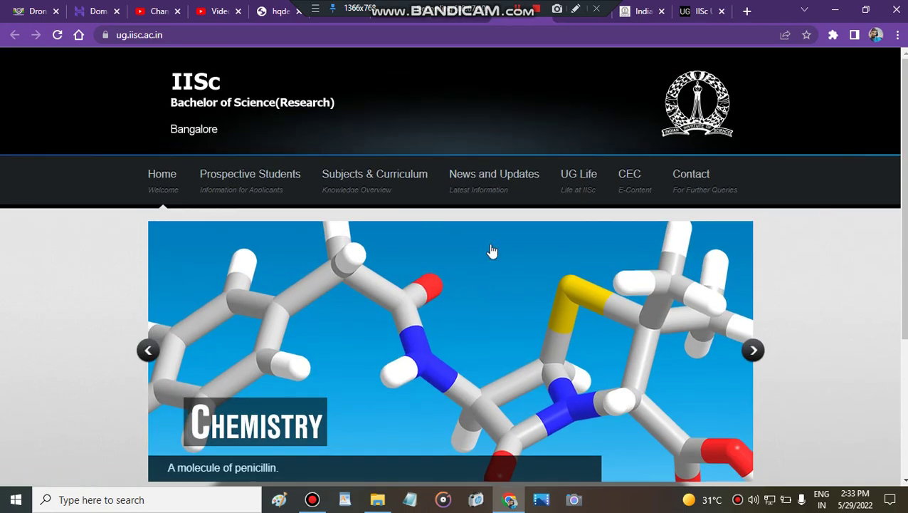
scroll(491, 247, down, 3)
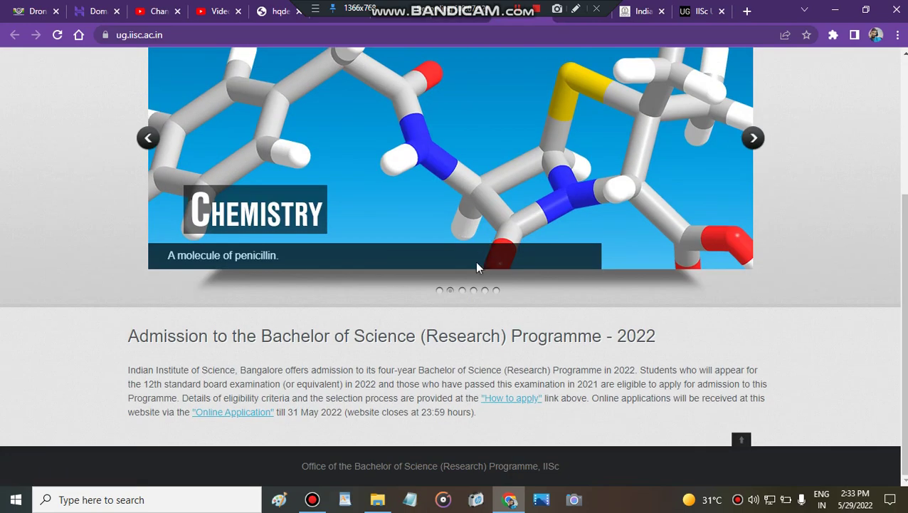
scroll(479, 263, up, 3)
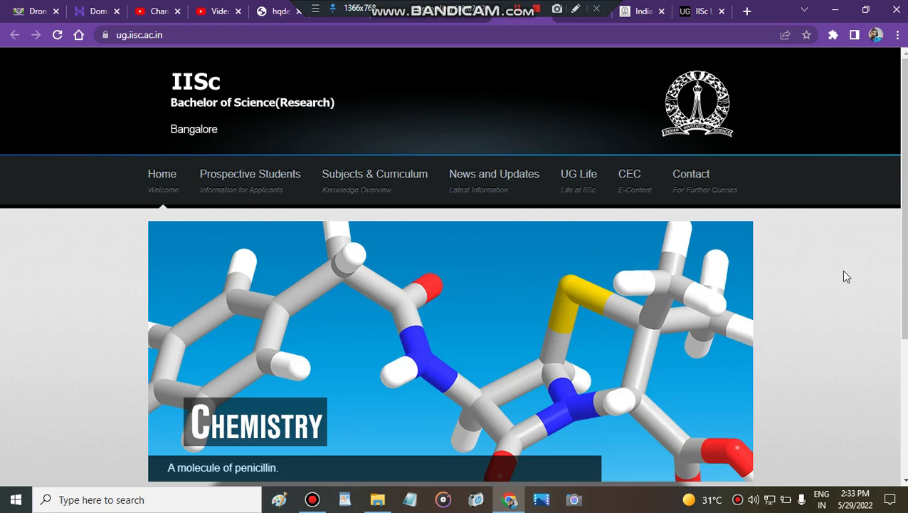
scroll(845, 279, down, 3)
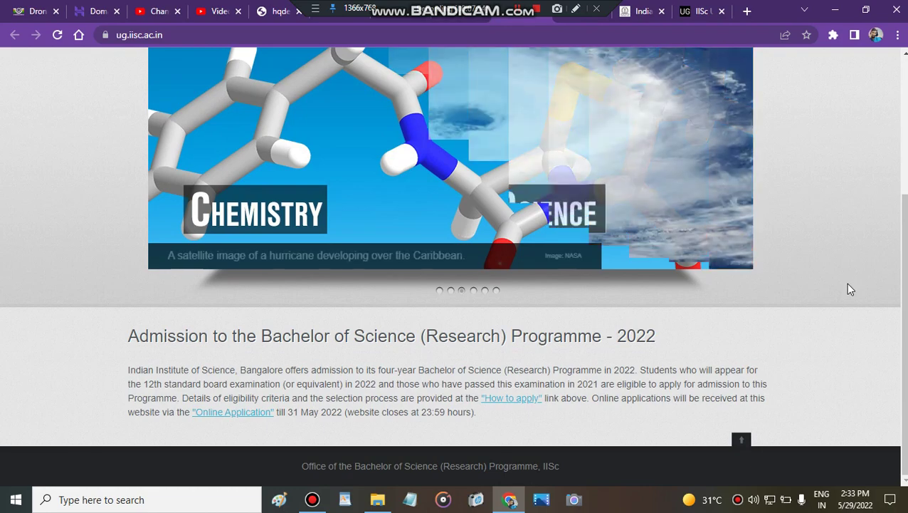
scroll(845, 282, up, 3)
scroll(842, 272, down, 3)
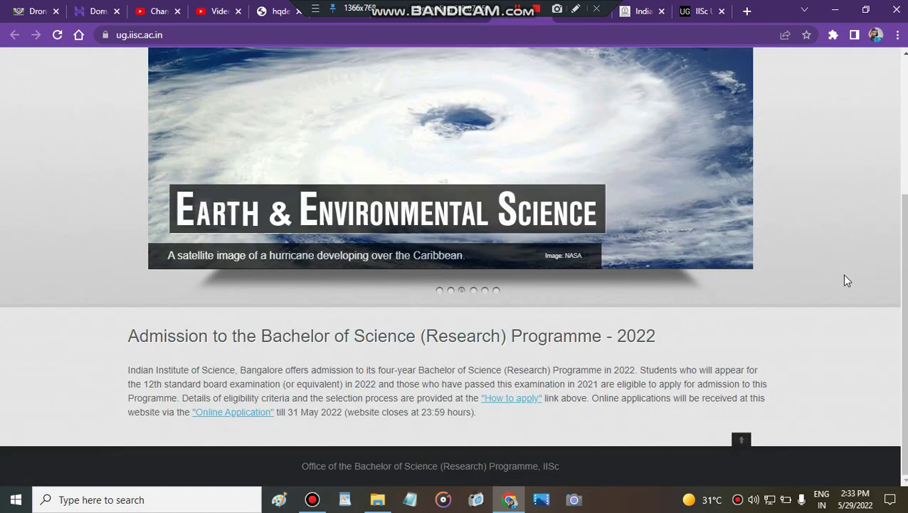
scroll(846, 280, up, 3)
scroll(848, 268, down, 3)
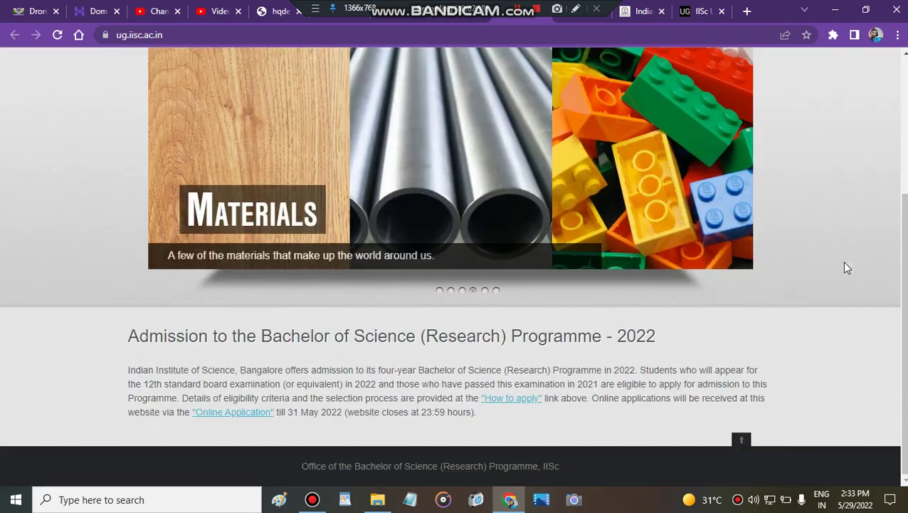
scroll(846, 277, up, 3)
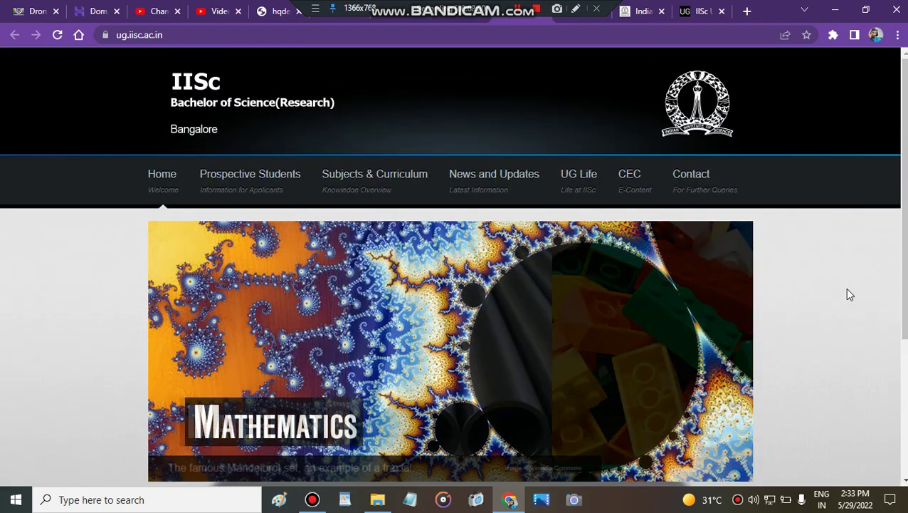
scroll(847, 293, down, 3)
scroll(847, 294, up, 3)
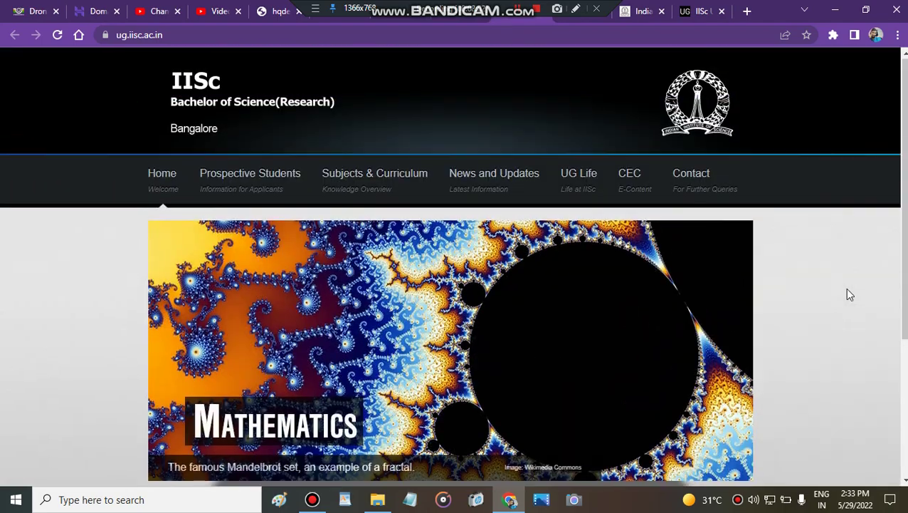